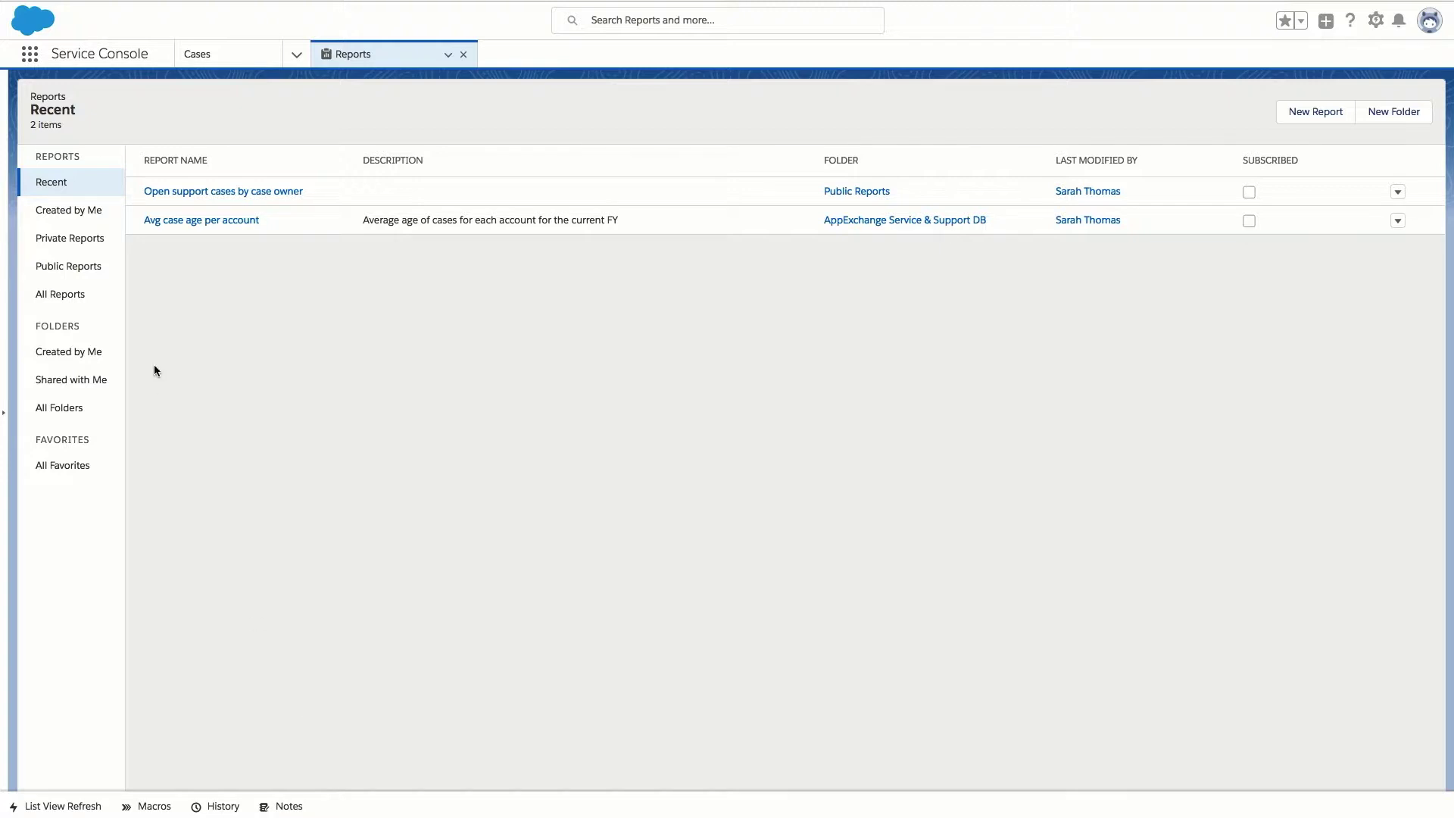
- Start a new dashboard named 'Open Support Cases by Case Owner' in the Support Dashboard folder
{"action": "left_click", "coordinate": [33, 59]}
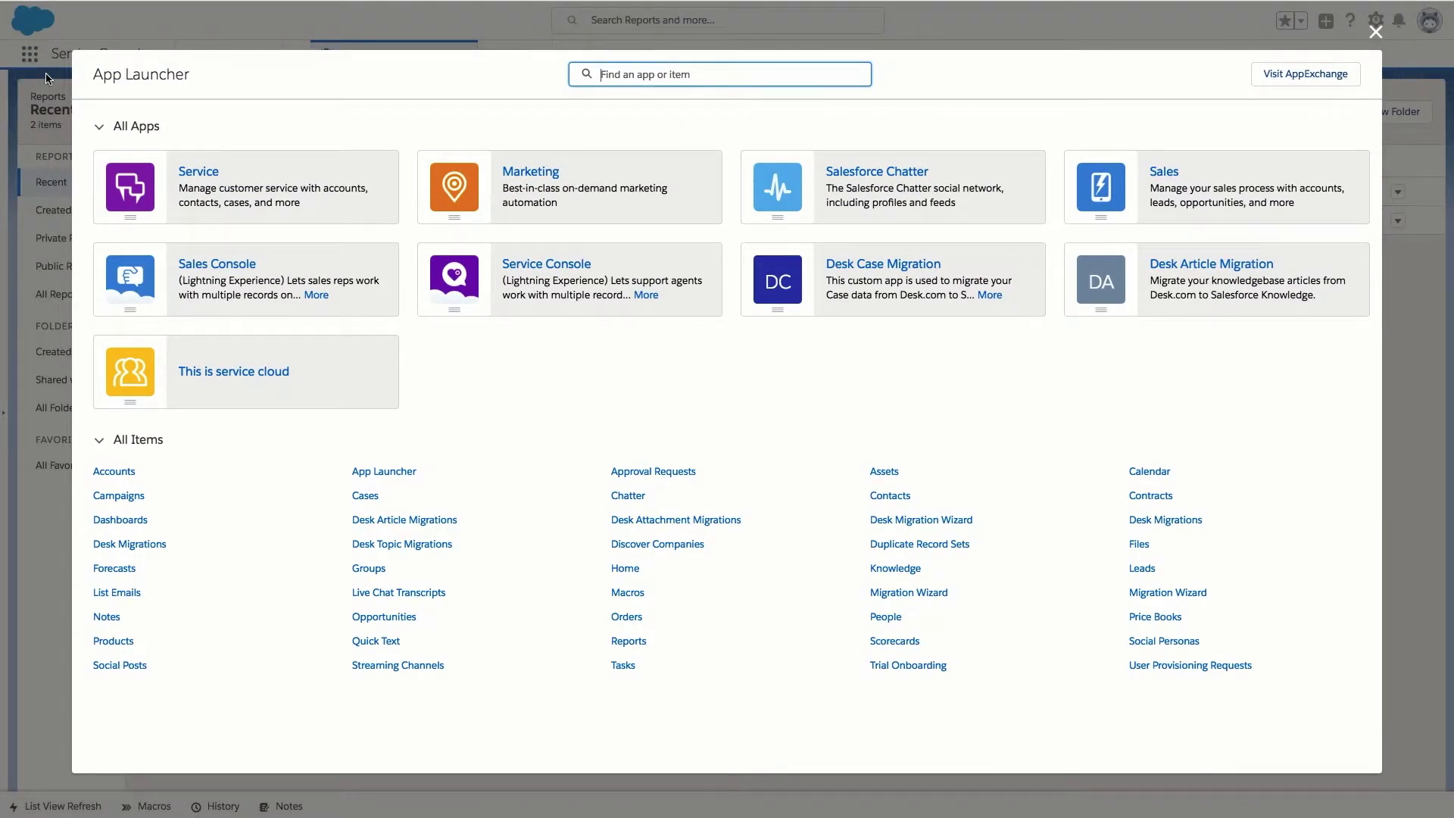
{"action": "left_click", "coordinate": [120, 520]}
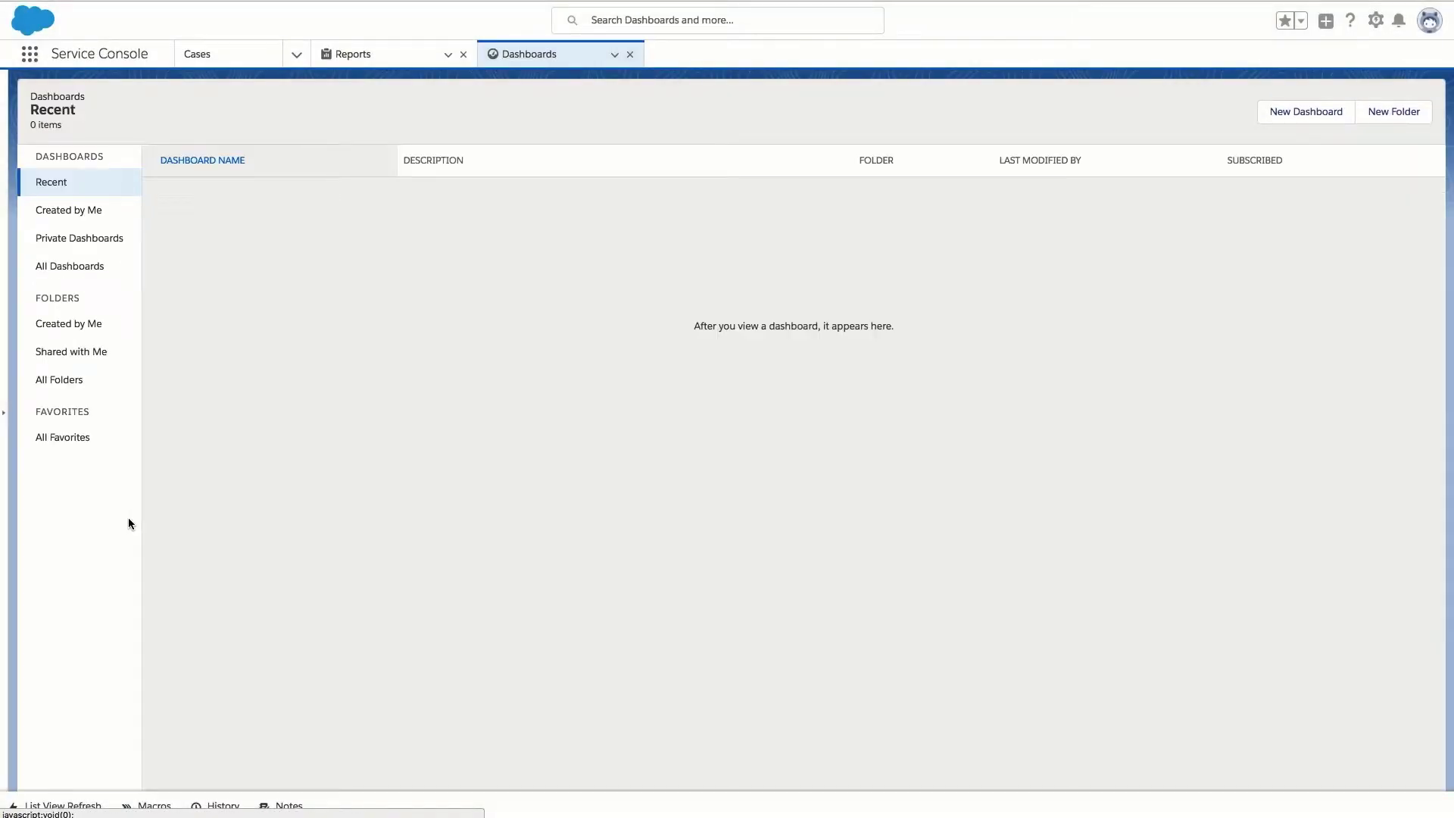
{"action": "left_click", "coordinate": [1285, 123]}
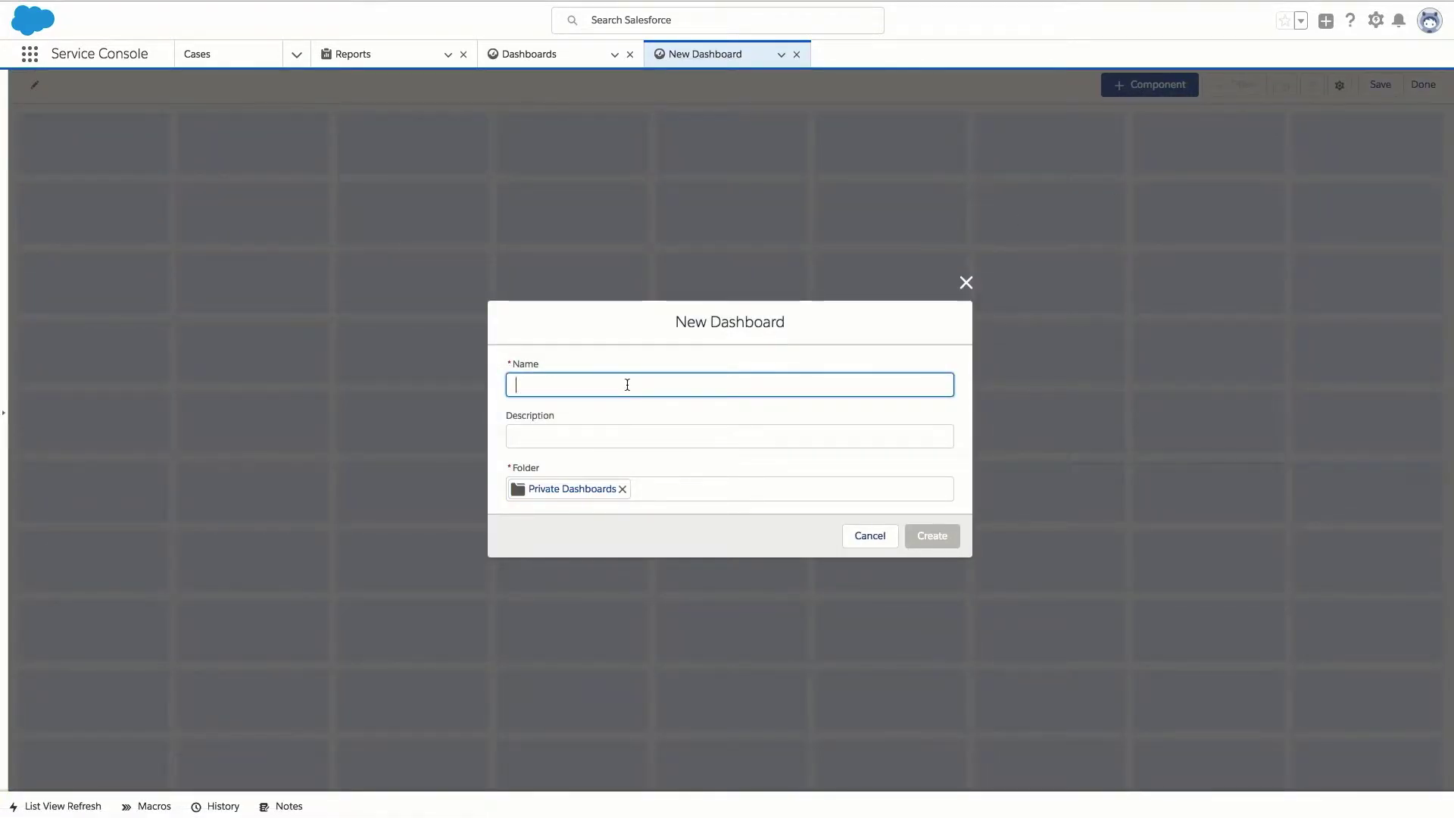
{"action": "type", "text": "Open Support Cases by Case Owner"}
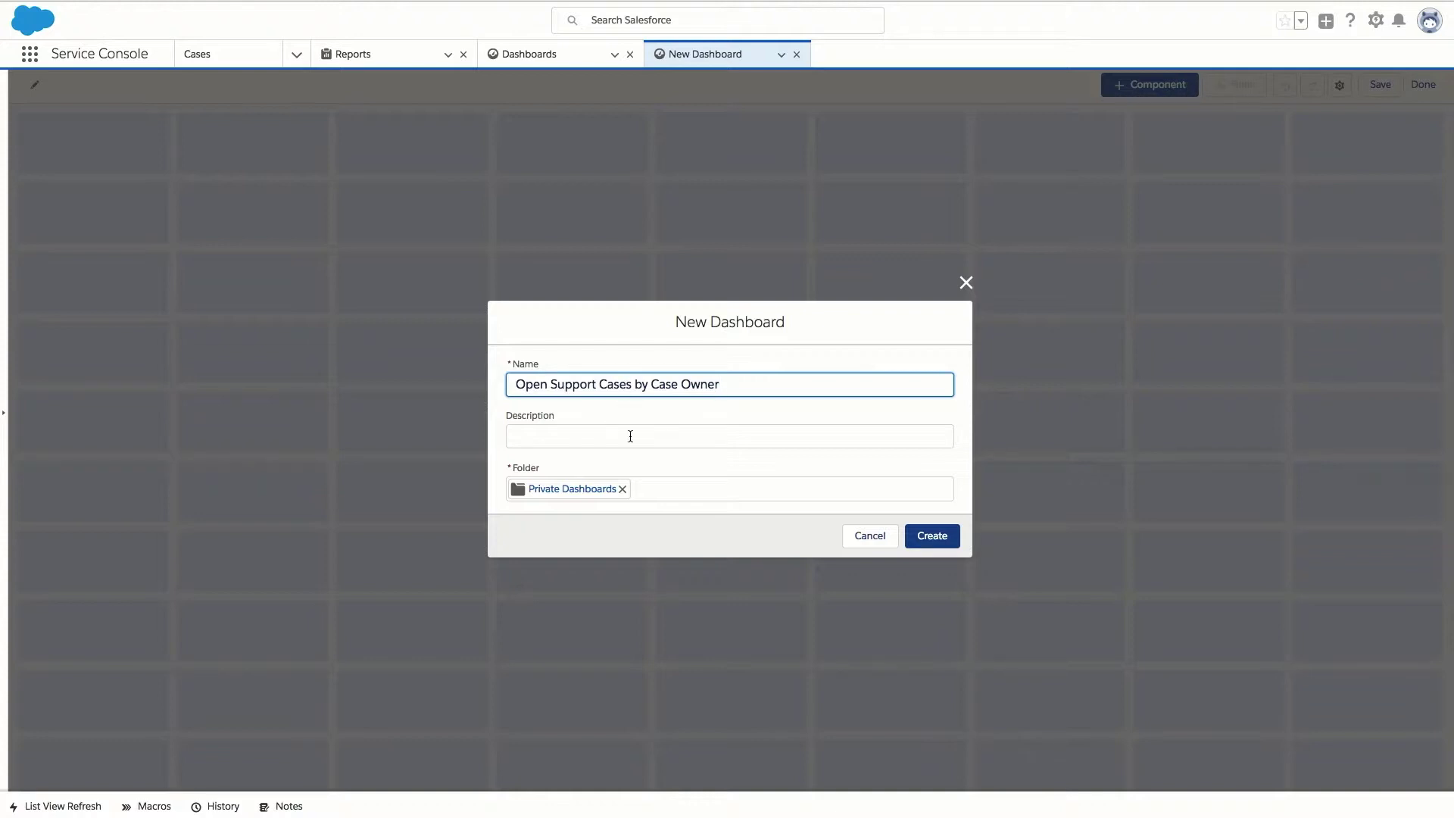
{"action": "left_click", "coordinate": [621, 489]}
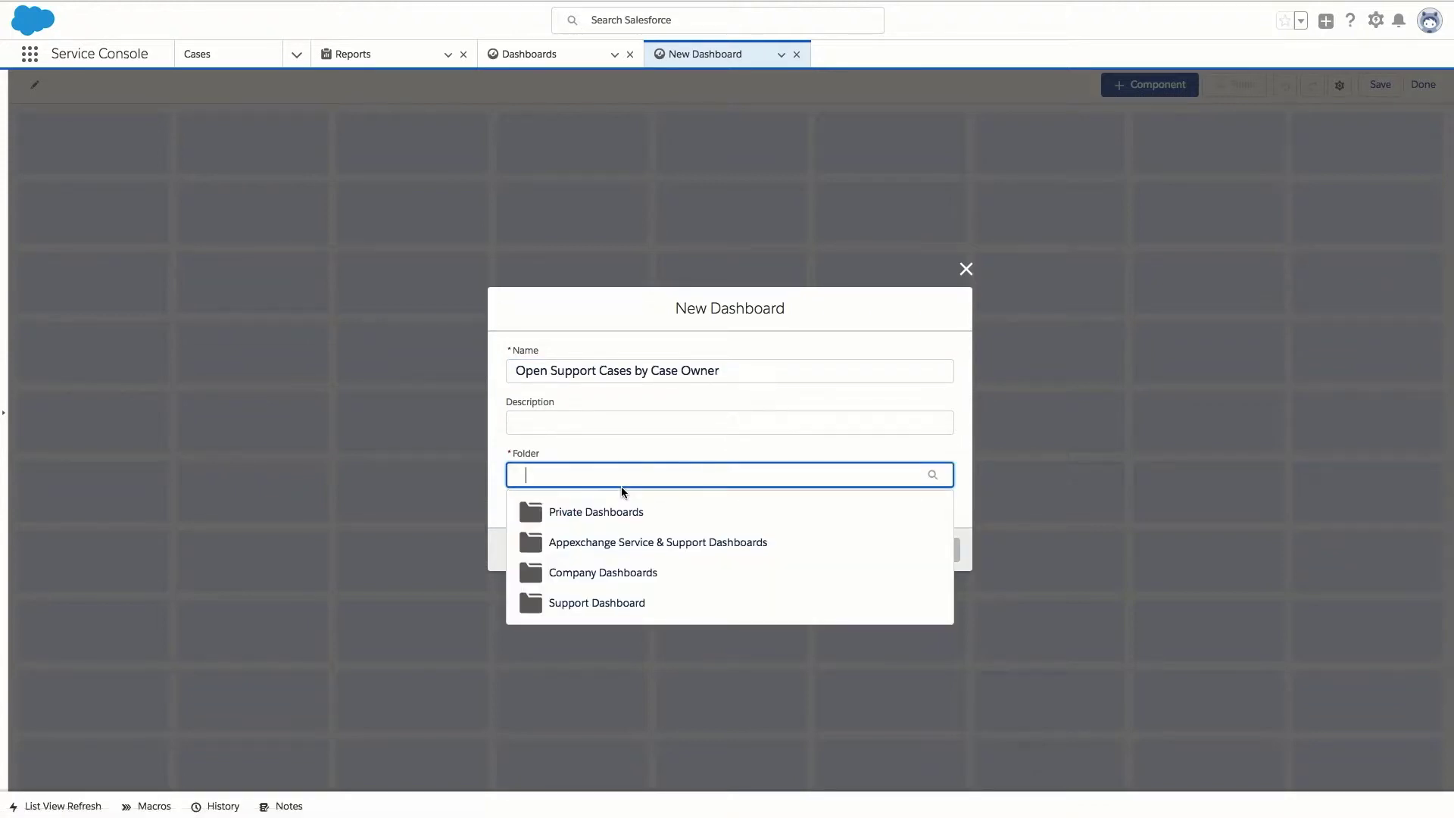
{"action": "left_click", "coordinate": [671, 611]}
- Create the dashboard, reopen it from the Support Dashboard folder, and switch to edit mode
{"action": "left_click", "coordinate": [926, 537]}
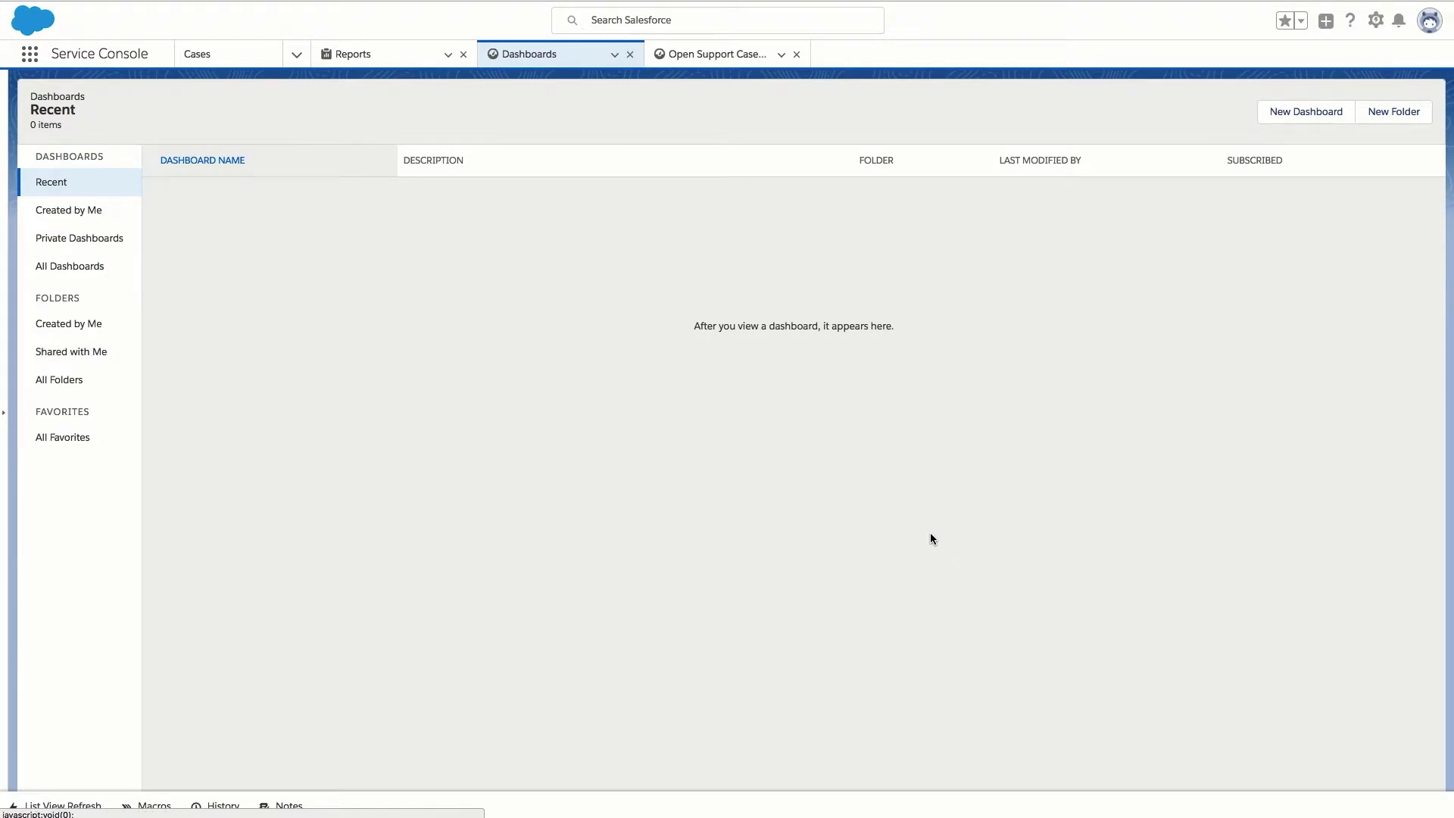
{"action": "left_click", "coordinate": [61, 380]}
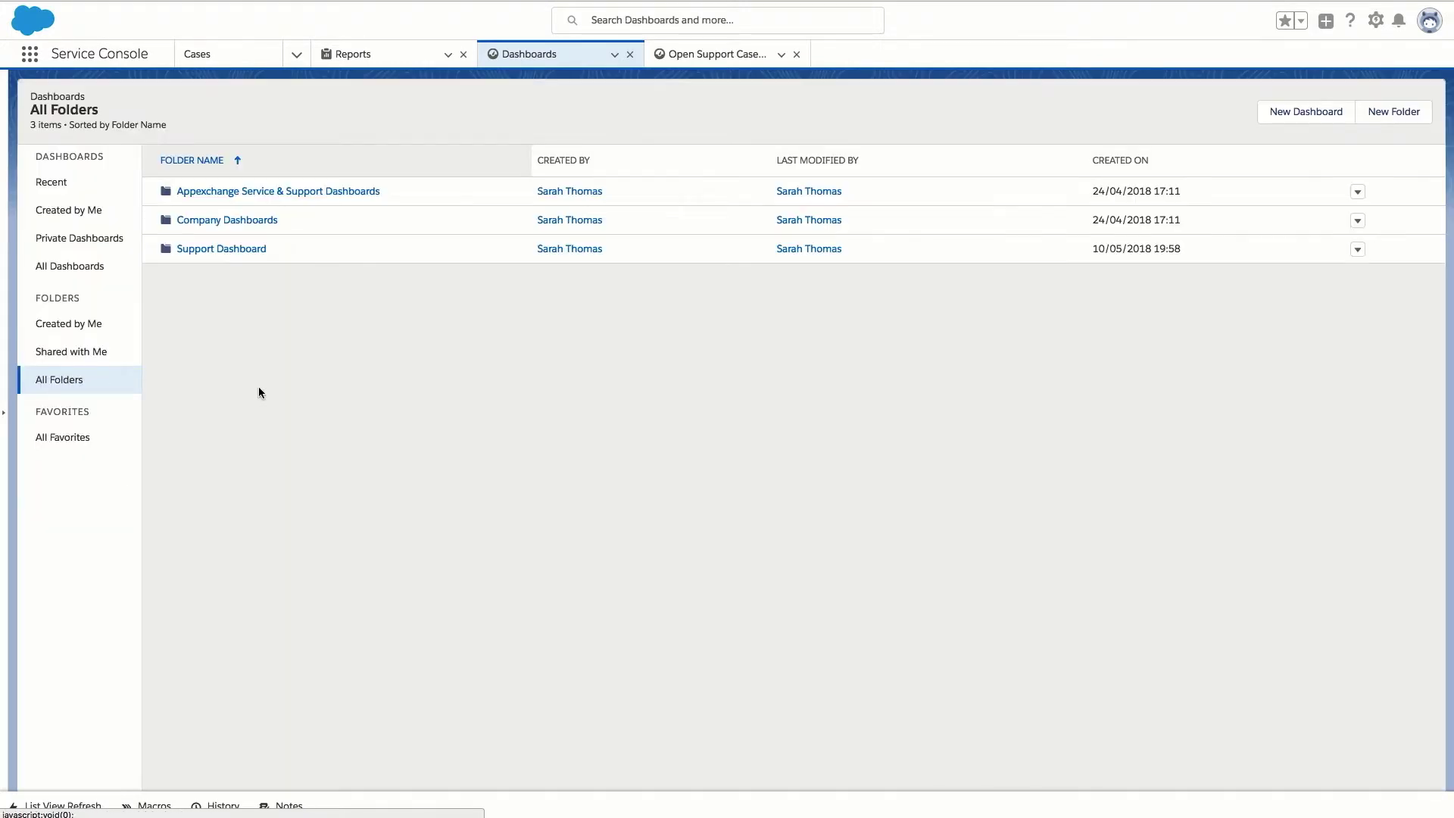
{"action": "left_click", "coordinate": [246, 248]}
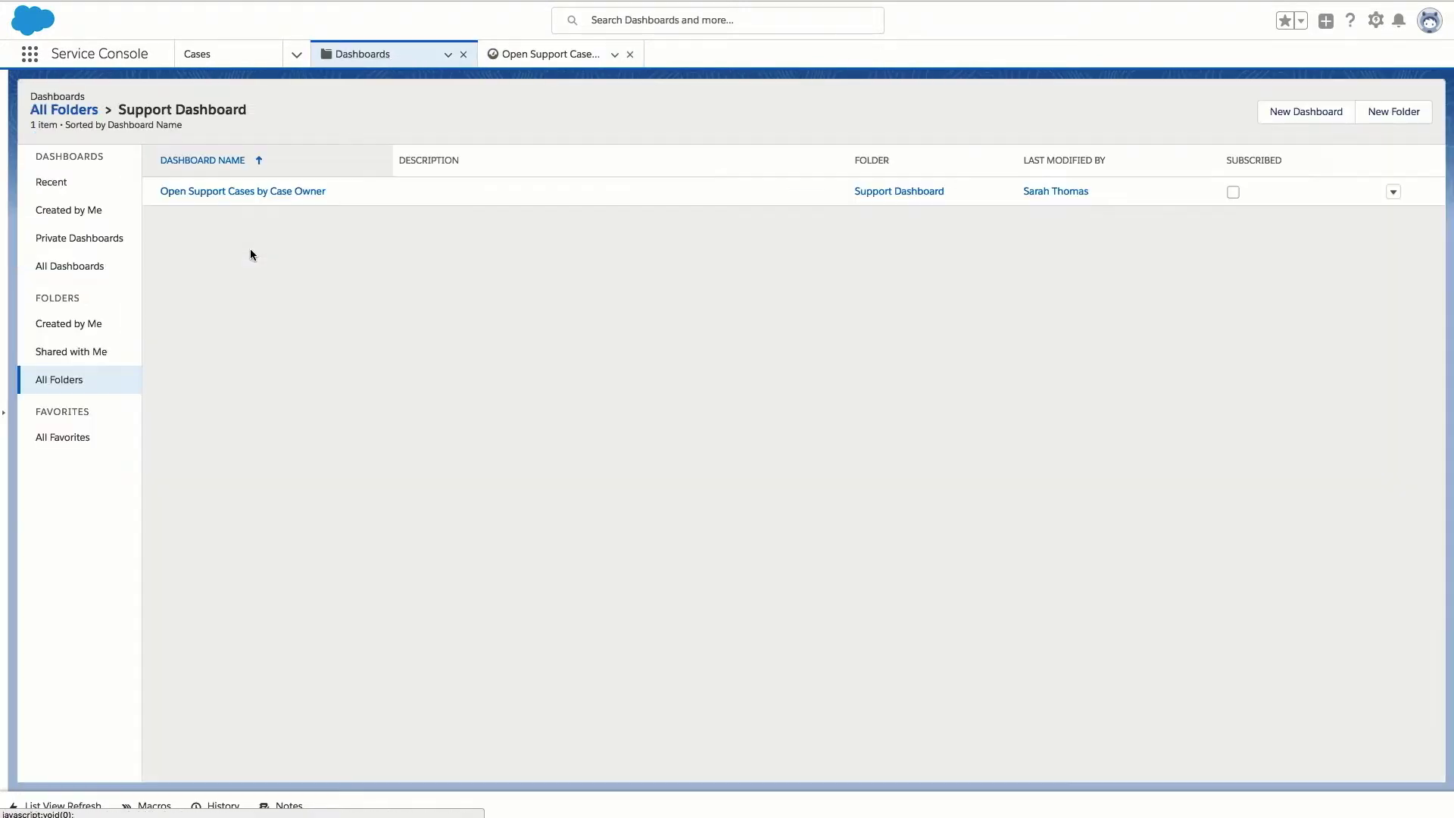
{"action": "left_click", "coordinate": [309, 193]}
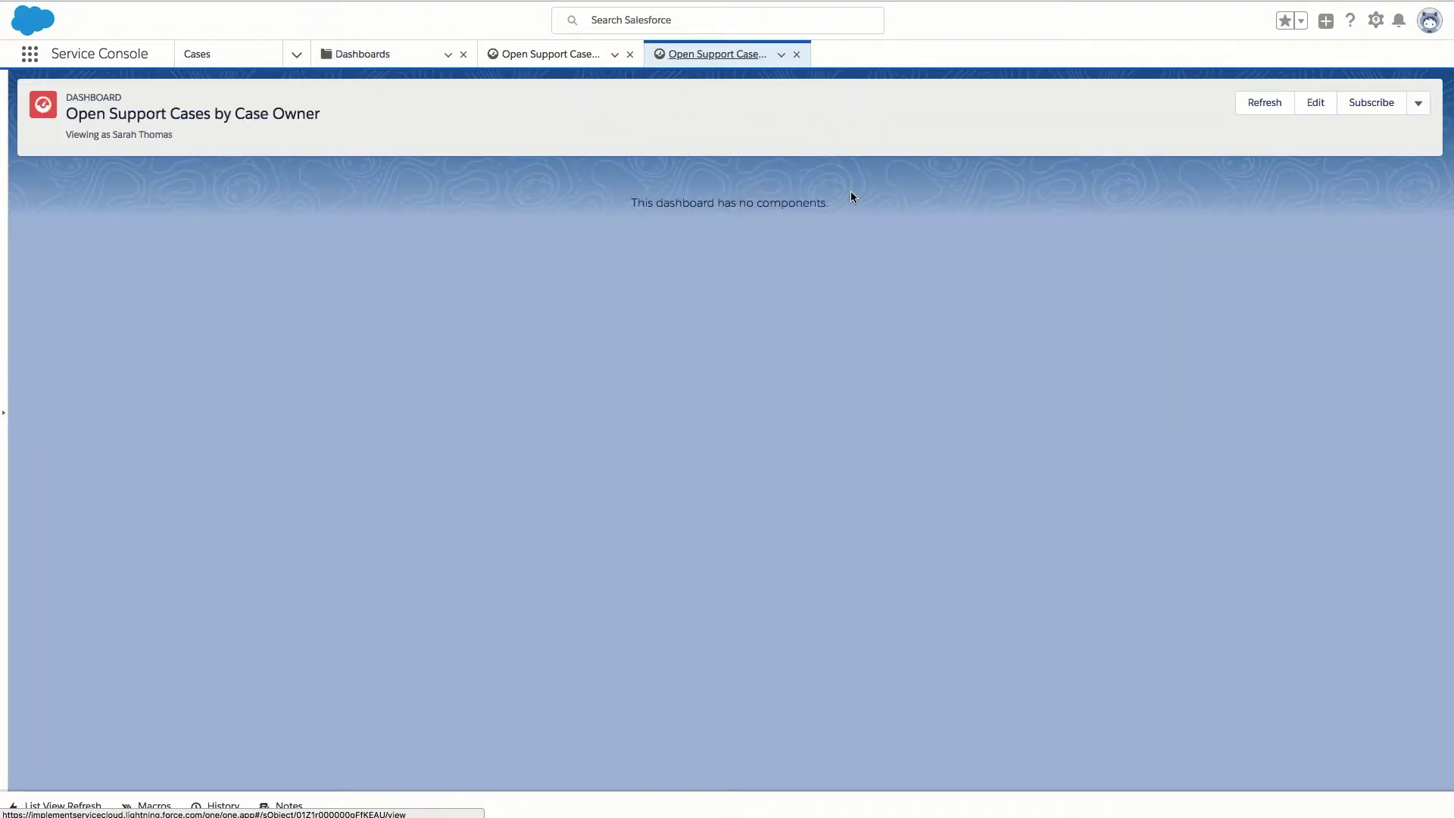
{"action": "left_click", "coordinate": [1310, 106]}
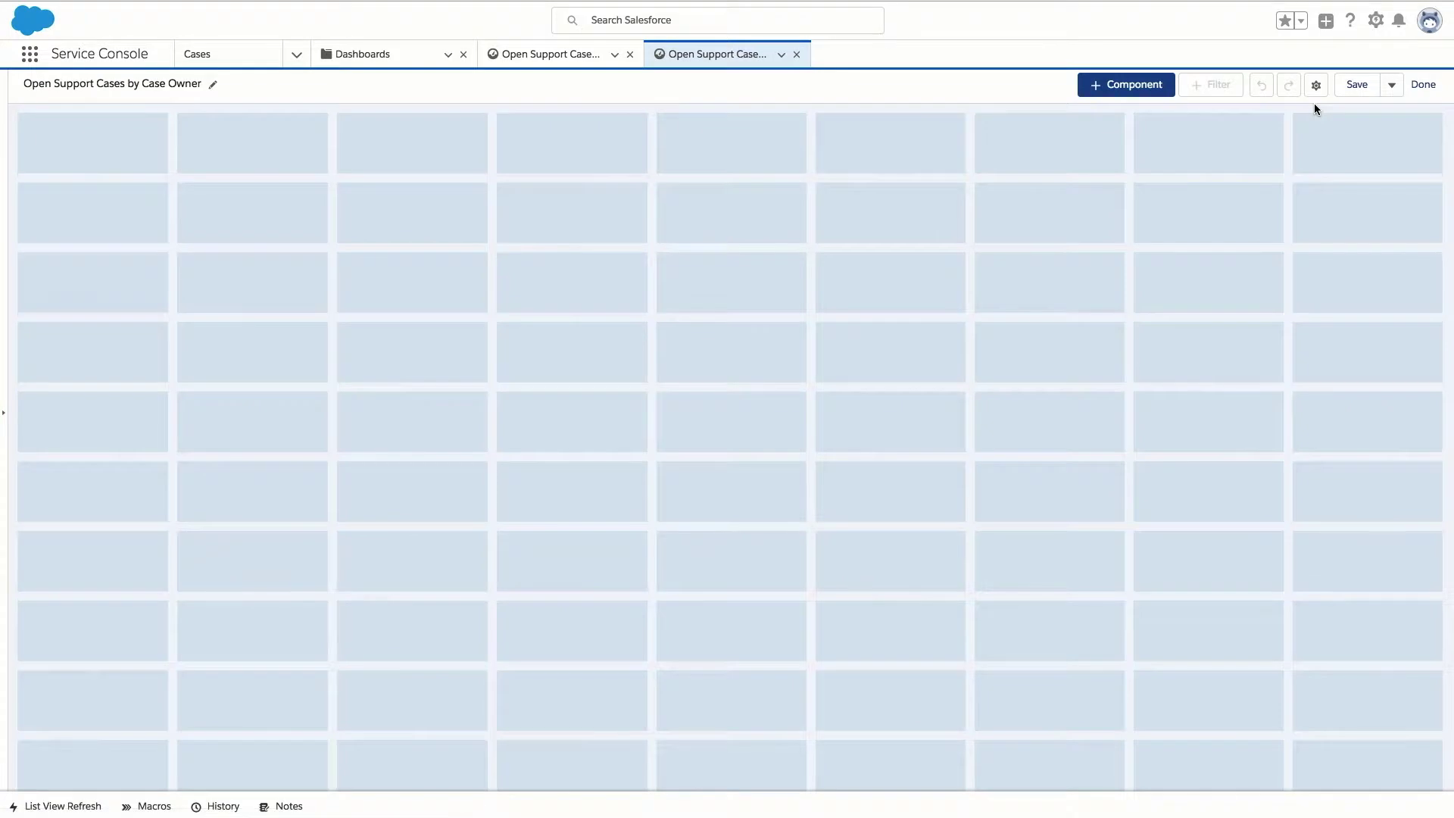
- Add a component sourced from the public report 'Open support cases by case owner'
{"action": "left_click", "coordinate": [1157, 87]}
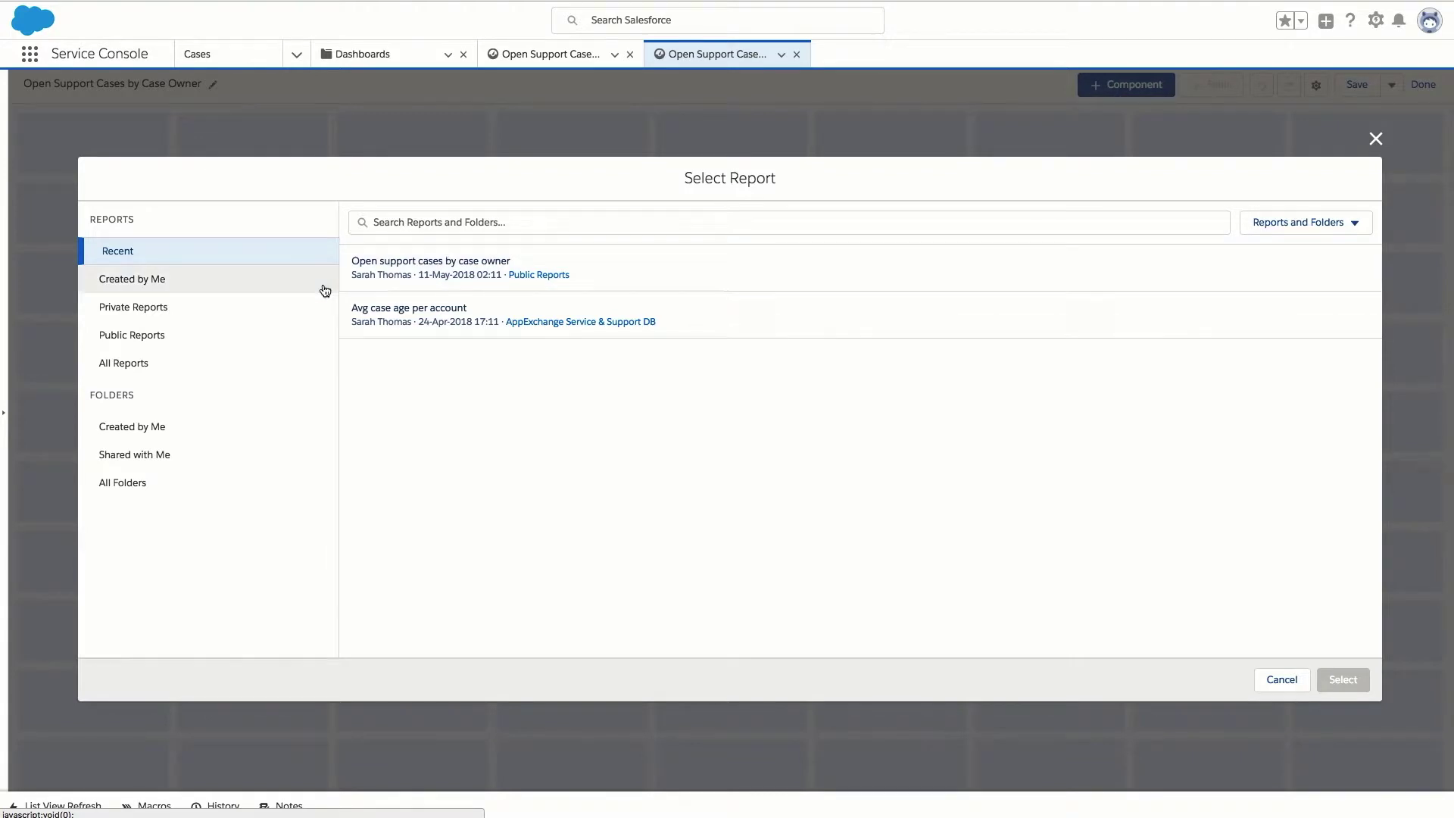
{"action": "left_click", "coordinate": [201, 336]}
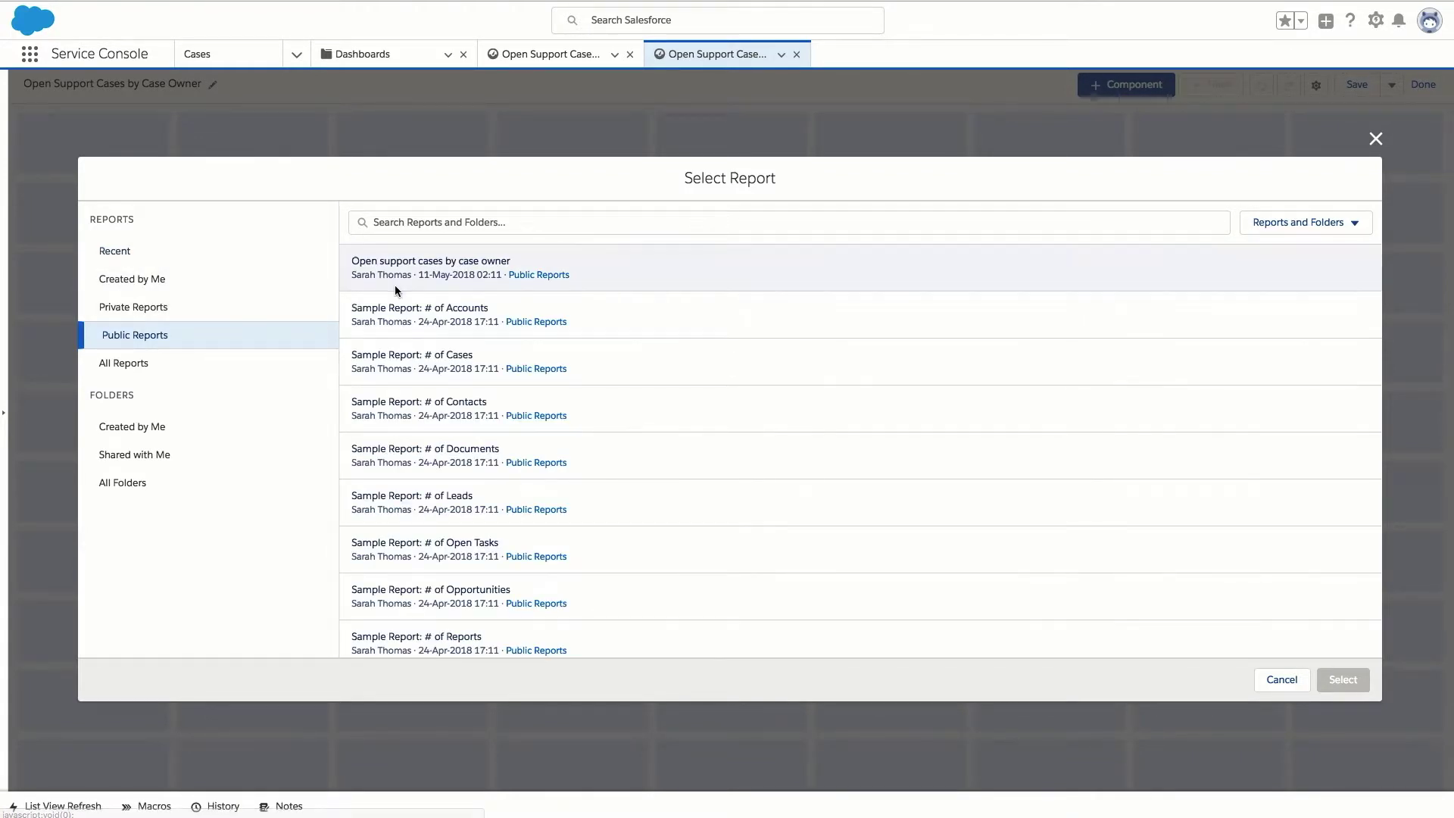
{"action": "left_click", "coordinate": [443, 265]}
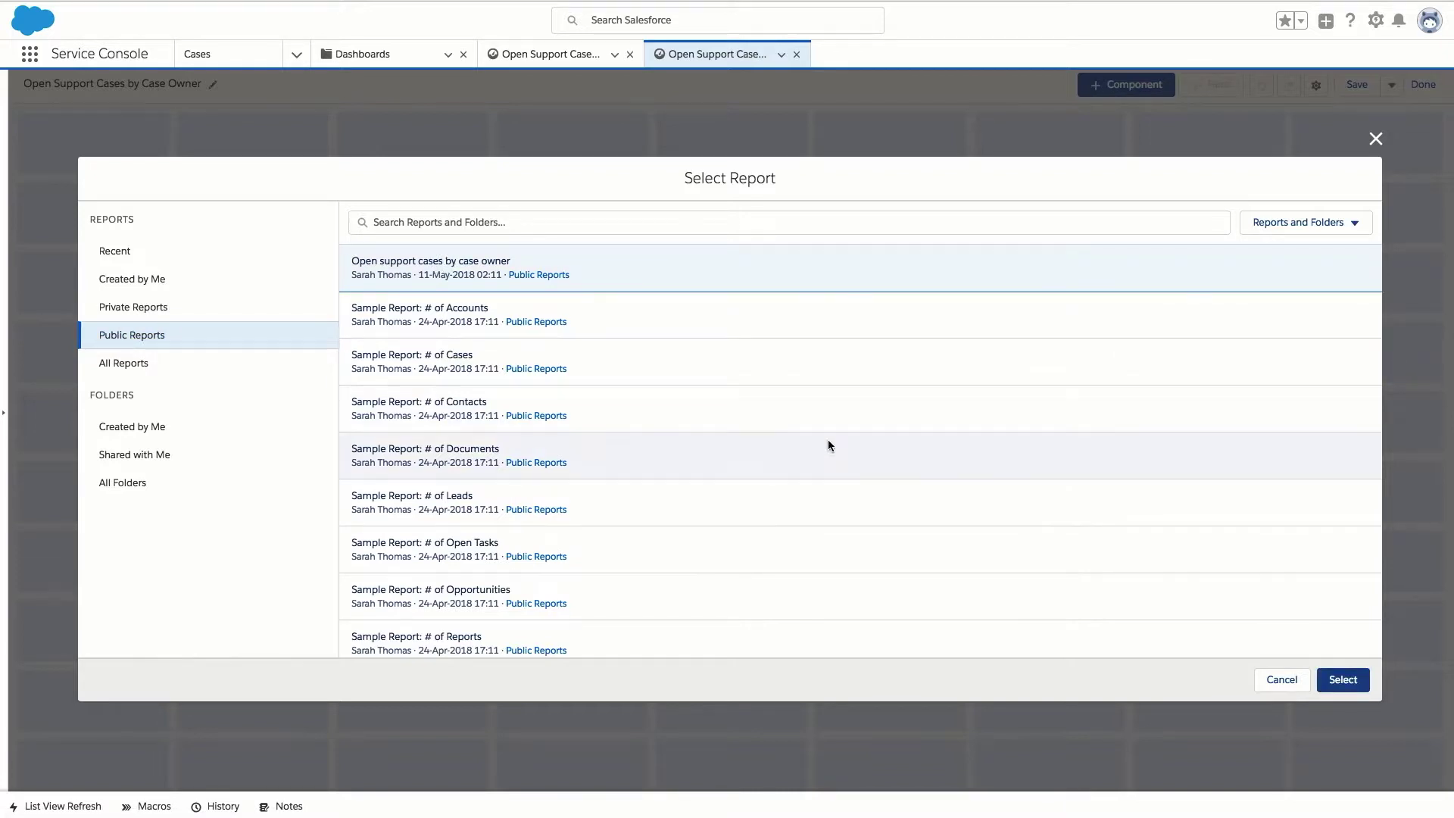
{"action": "left_click", "coordinate": [1342, 680]}
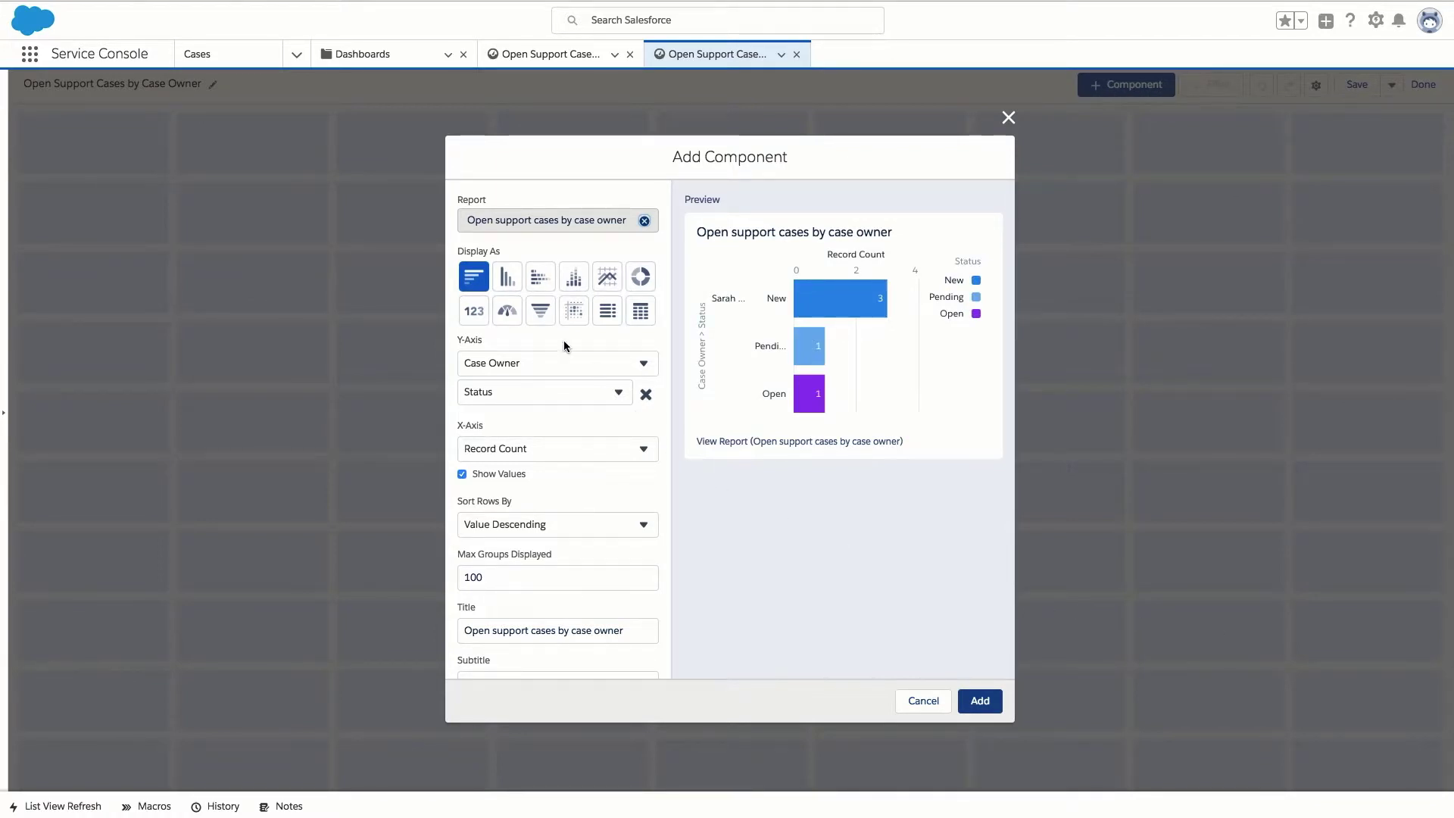
- Preview the component as vertical, stacked, line and donut charts, then settle on horizontal bars
{"action": "left_click", "coordinate": [507, 277]}
{"action": "left_click", "coordinate": [537, 279]}
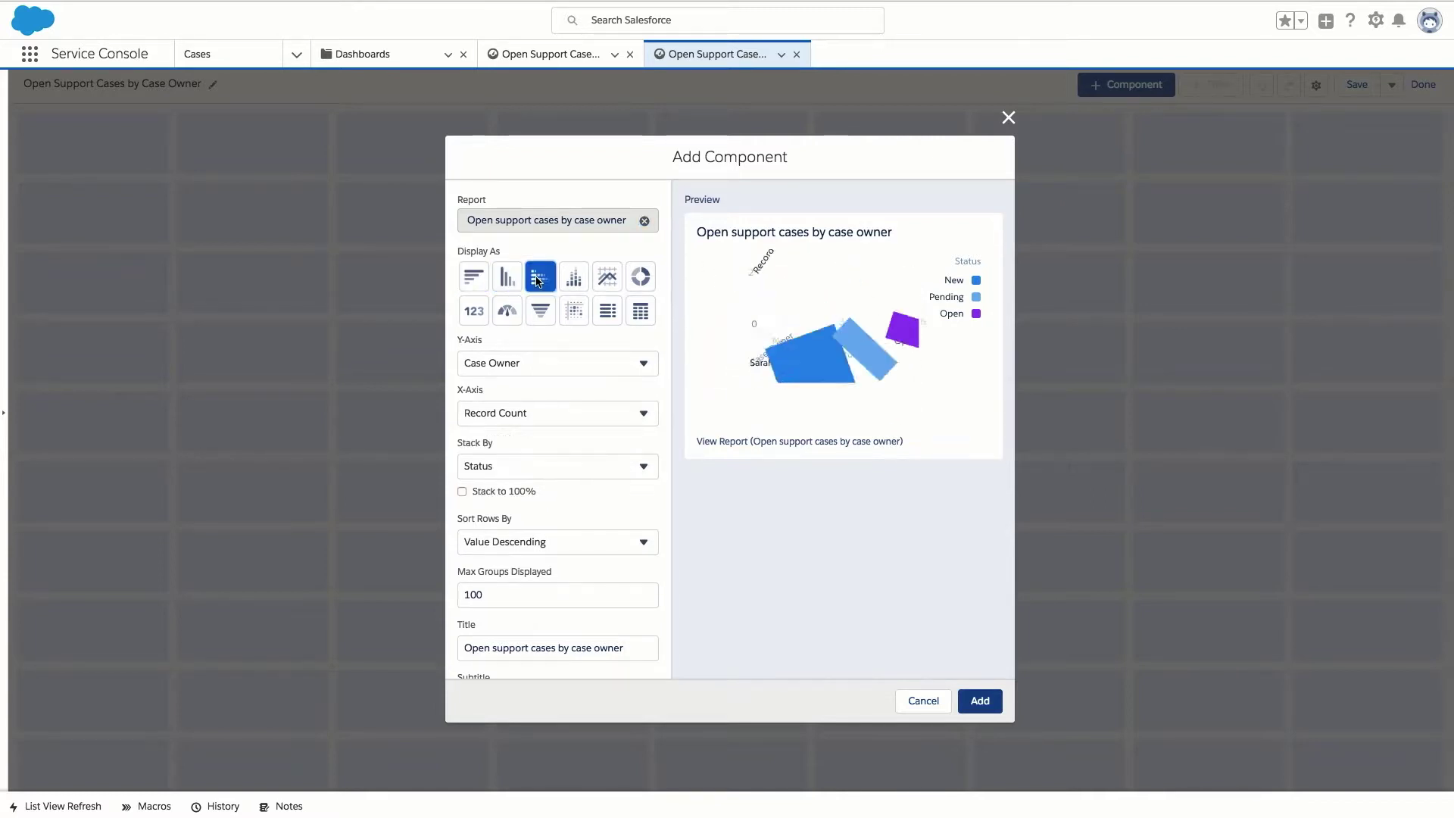
{"action": "left_click", "coordinate": [571, 282]}
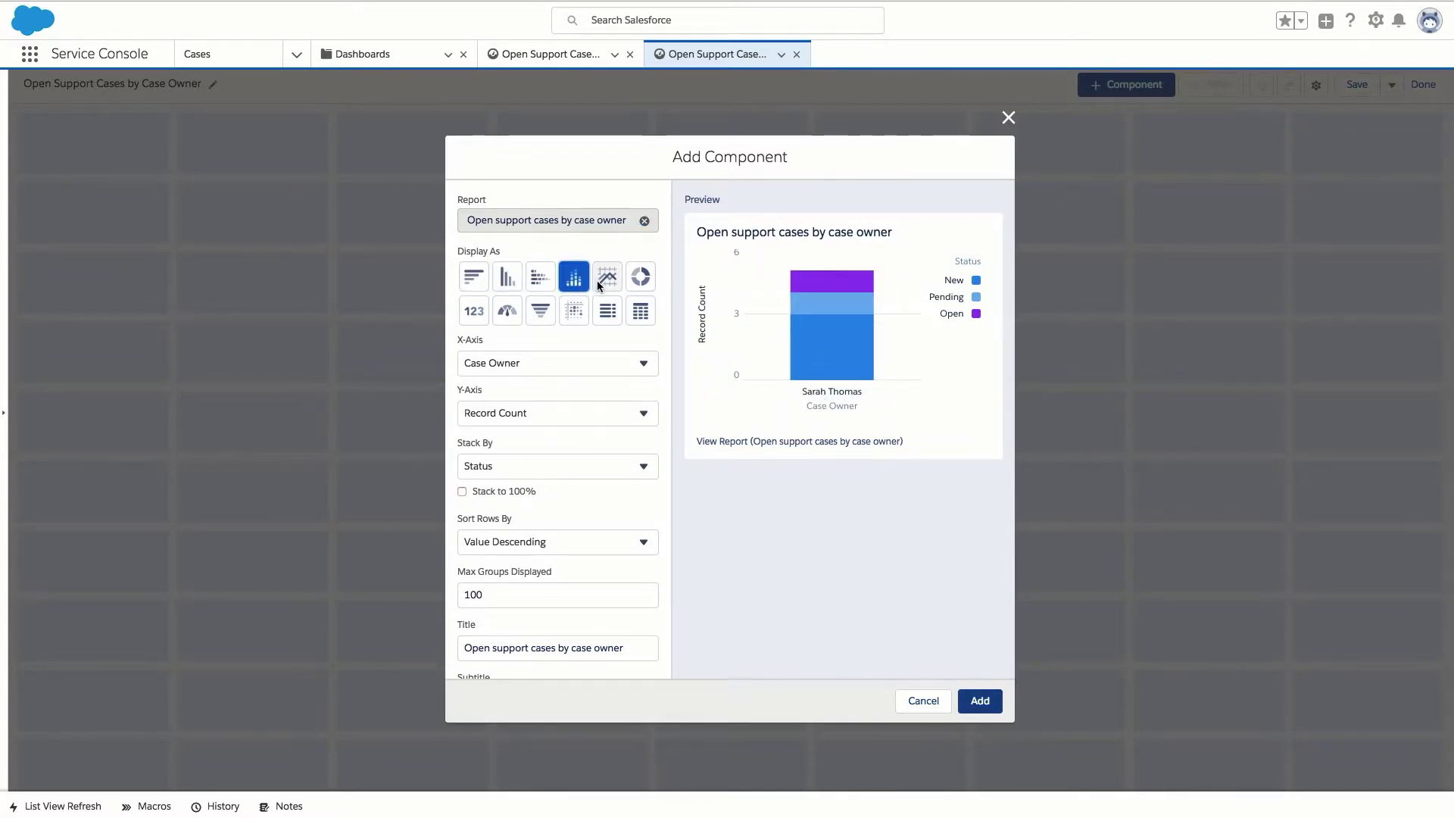
{"action": "left_click", "coordinate": [604, 283]}
{"action": "left_click", "coordinate": [640, 281]}
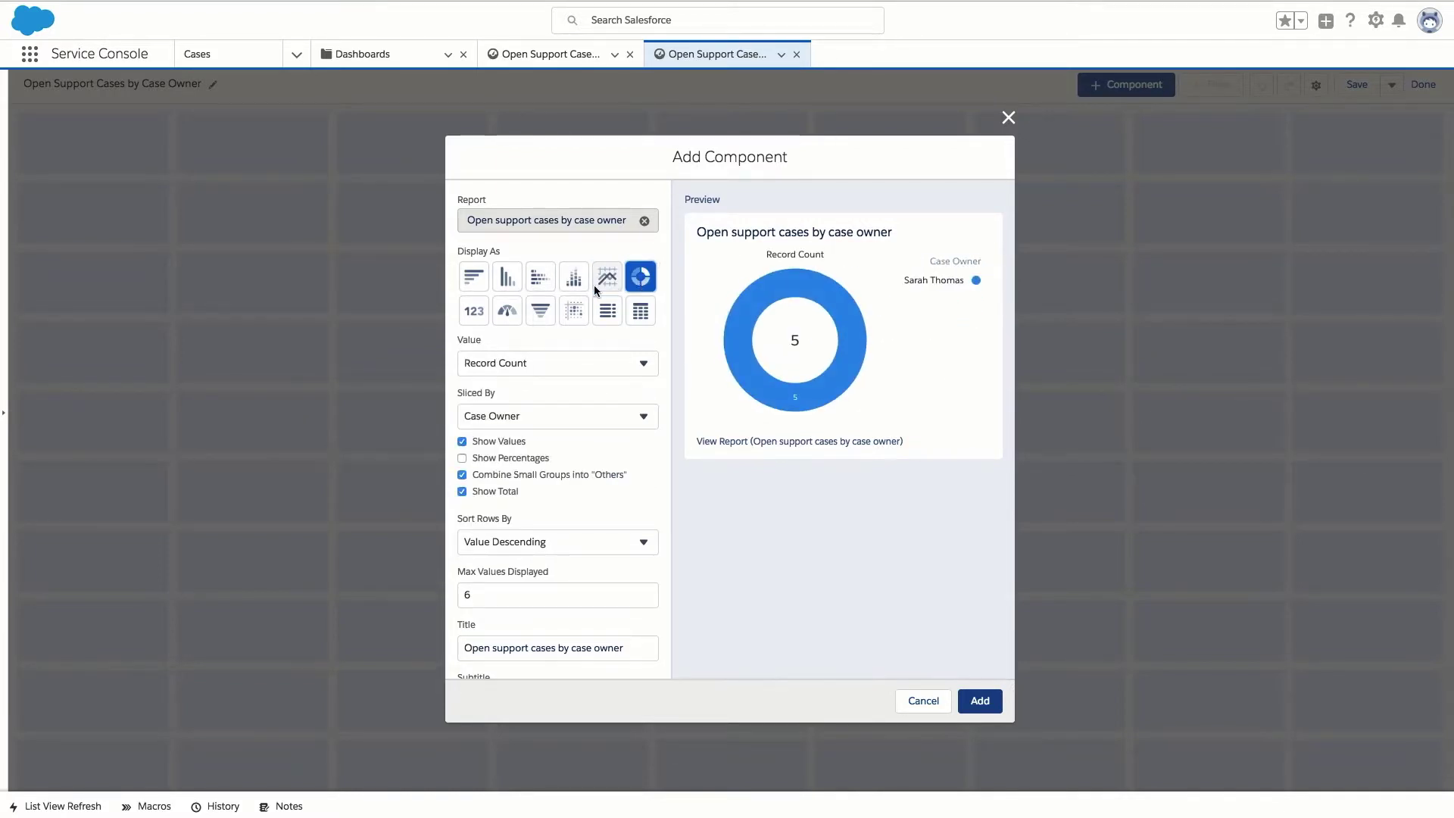
{"action": "left_click", "coordinate": [473, 278]}
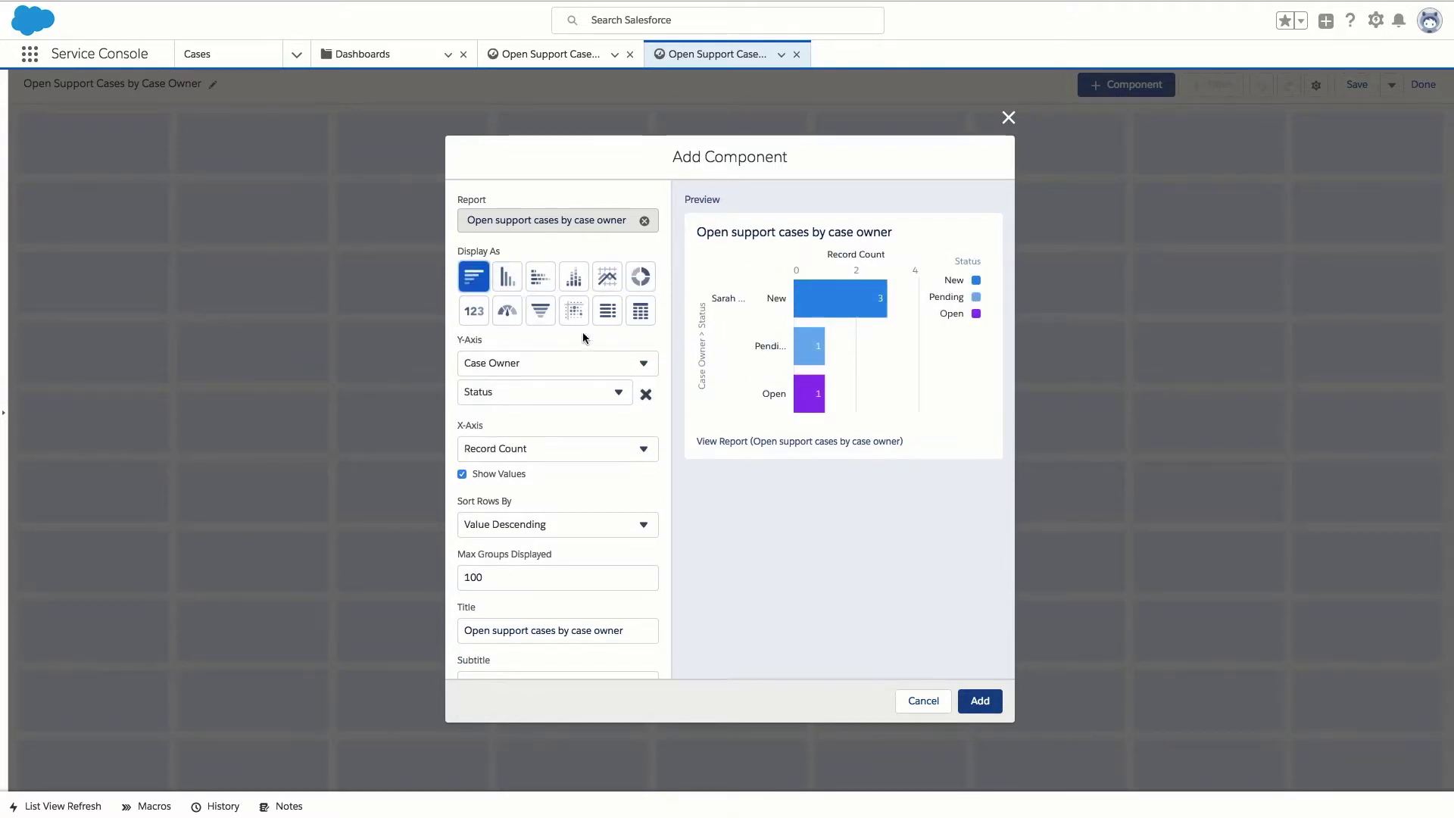
- Keep Case Owner as the Y-axis grouping and add the horizontal bar chart
{"action": "left_click", "coordinate": [644, 365]}
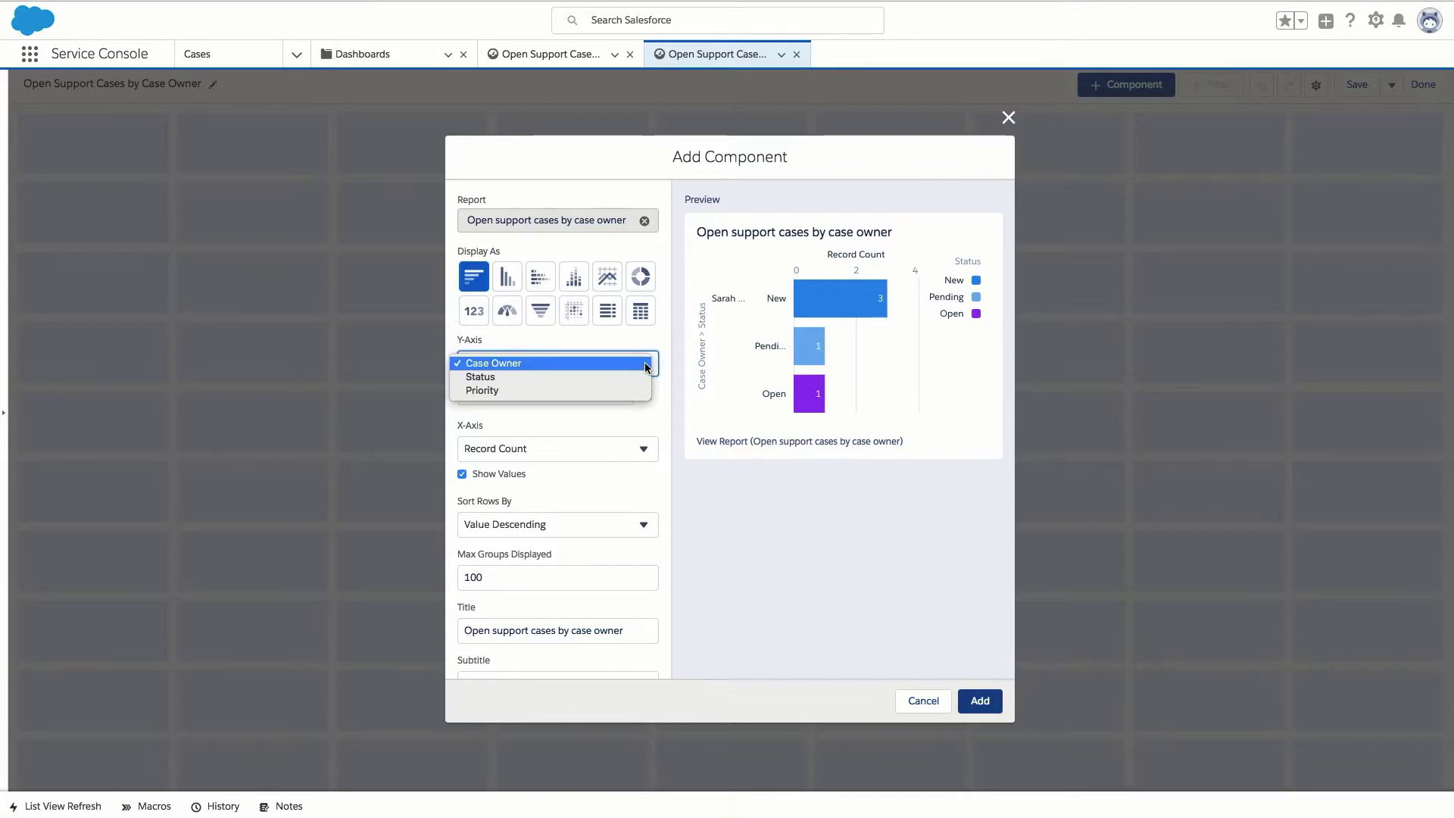
{"action": "left_click", "coordinate": [646, 368]}
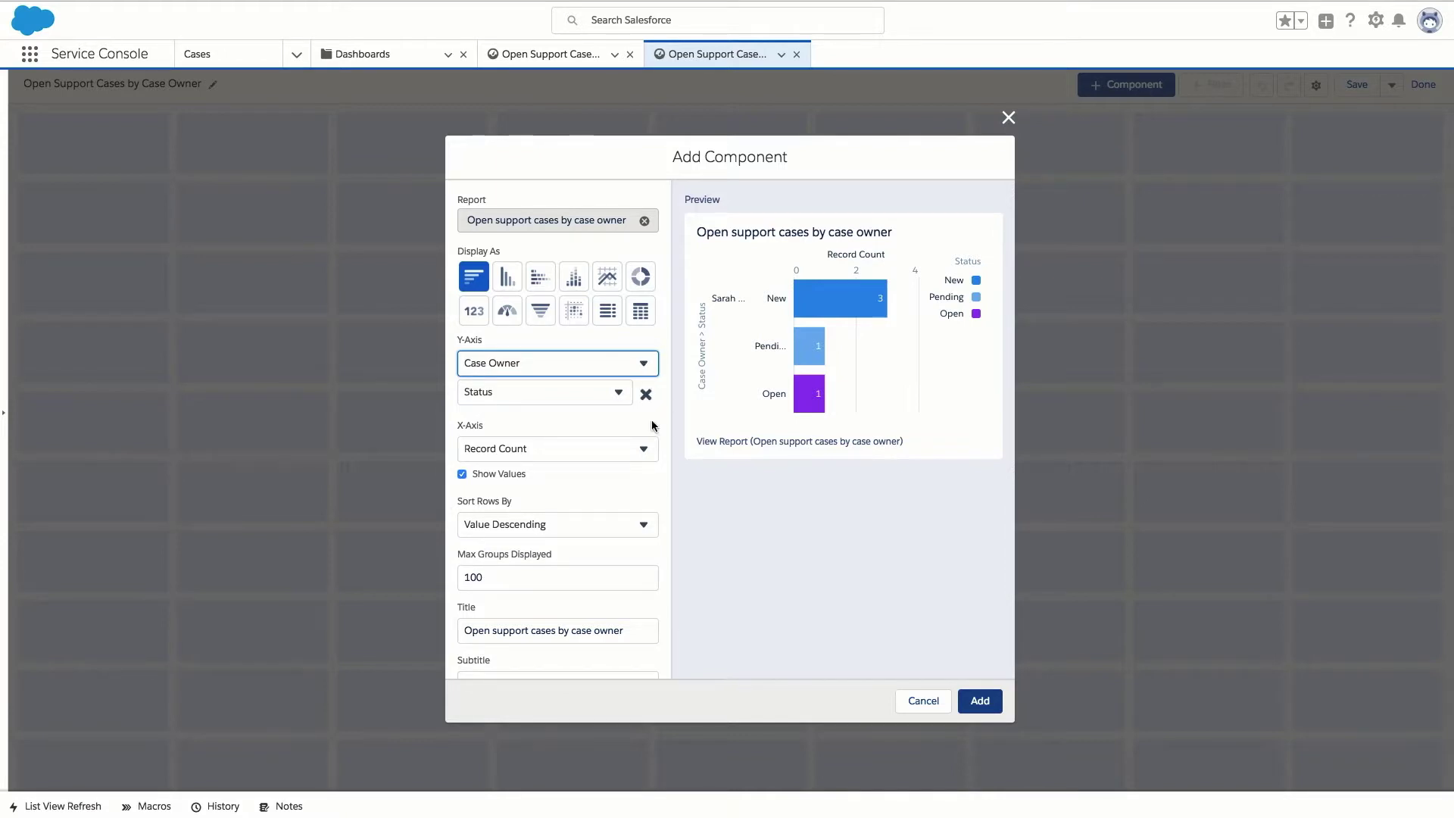
{"action": "scroll", "coordinate": [647, 486], "scroll_direction": "down", "scroll_amount": 1}
{"action": "scroll", "coordinate": [648, 486], "scroll_direction": "down", "scroll_amount": 5}
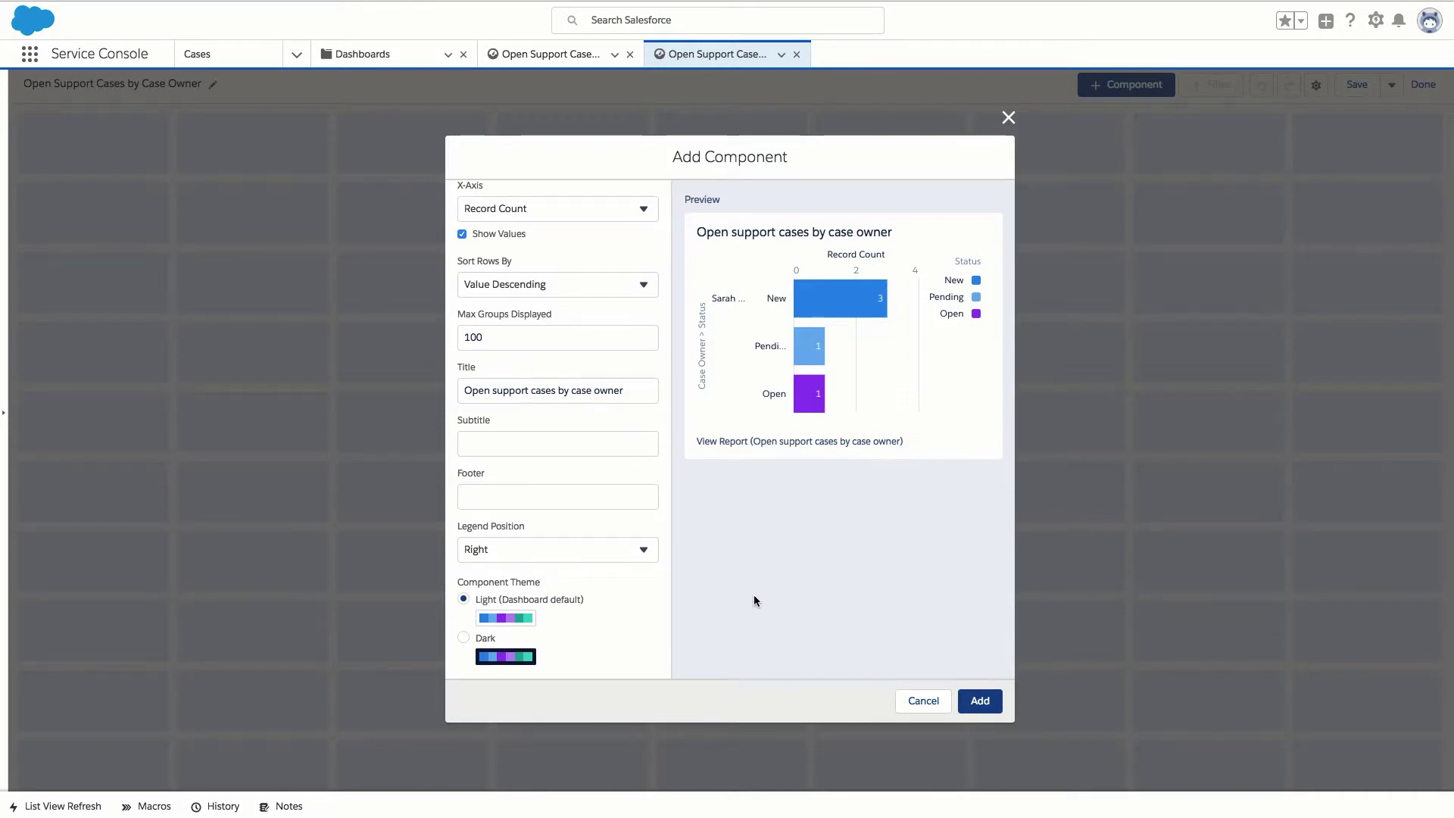
{"action": "left_click", "coordinate": [981, 702]}
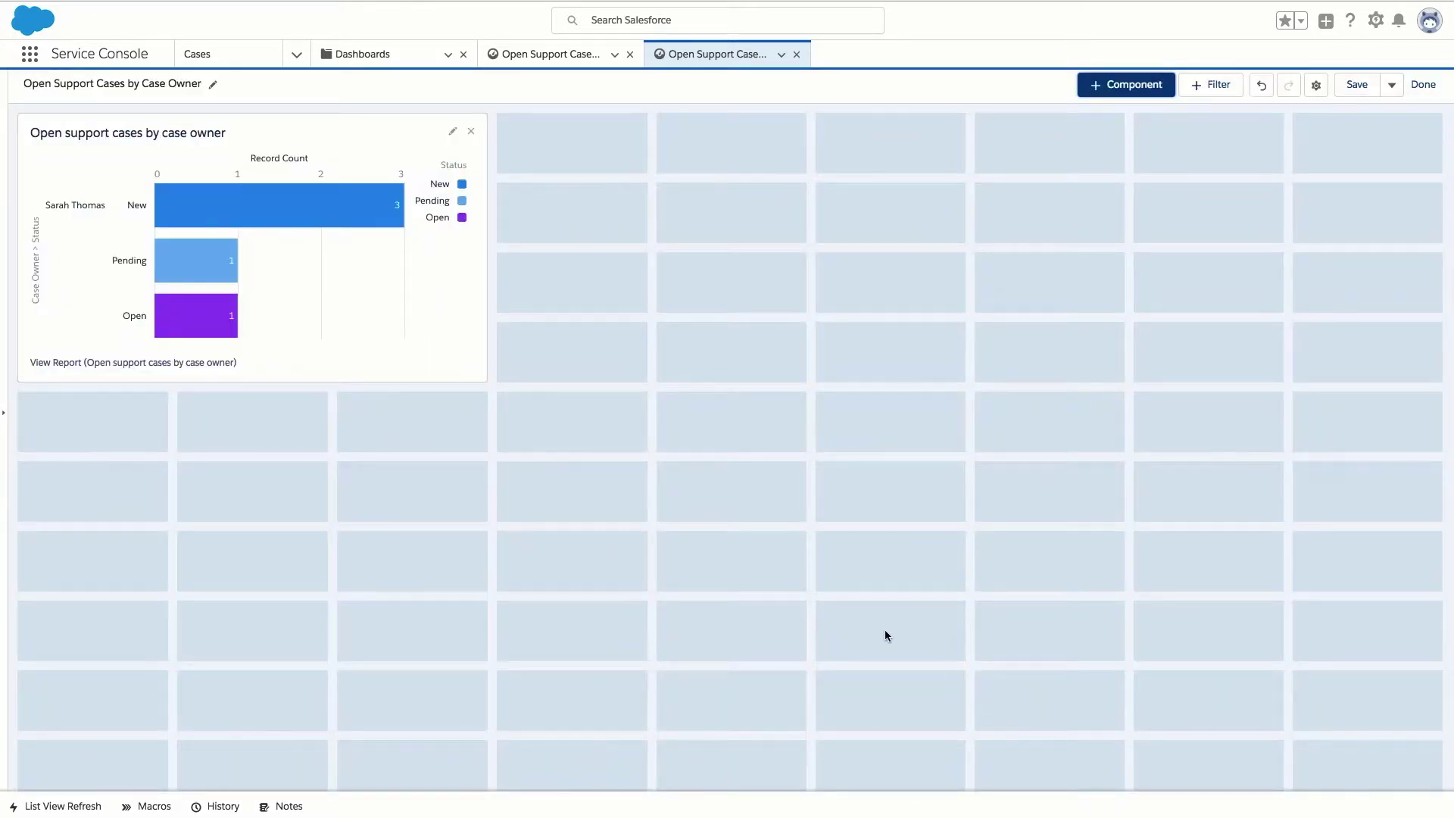
- Resize the bar chart component to span about half the dashboard width and more rows
{"action": "left_click", "coordinate": [468, 367]}
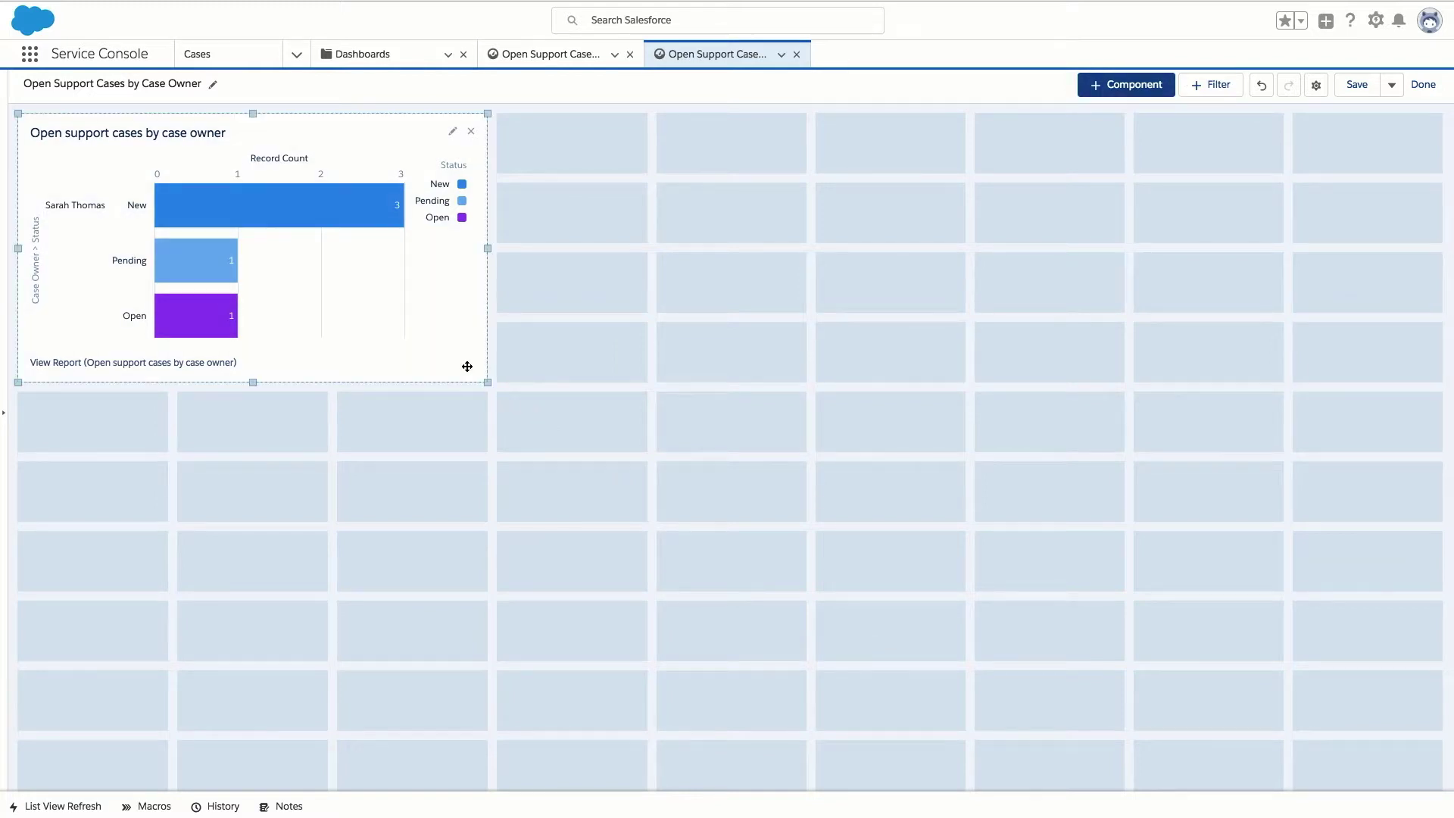
{"action": "left_click_drag", "start_coordinate": [488, 382], "coordinate": [800, 583]}
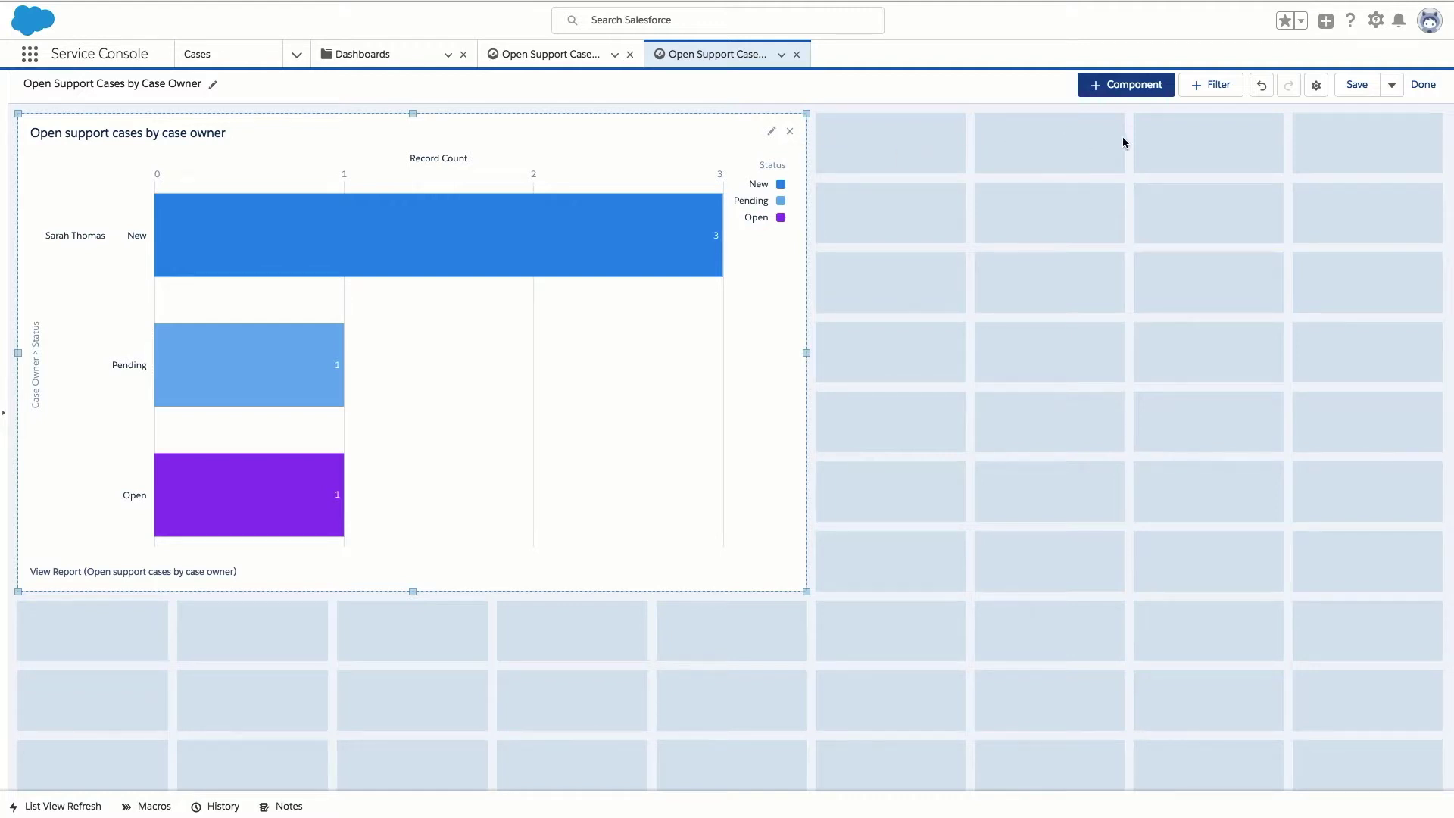
{"action": "left_click", "coordinate": [1216, 93]}
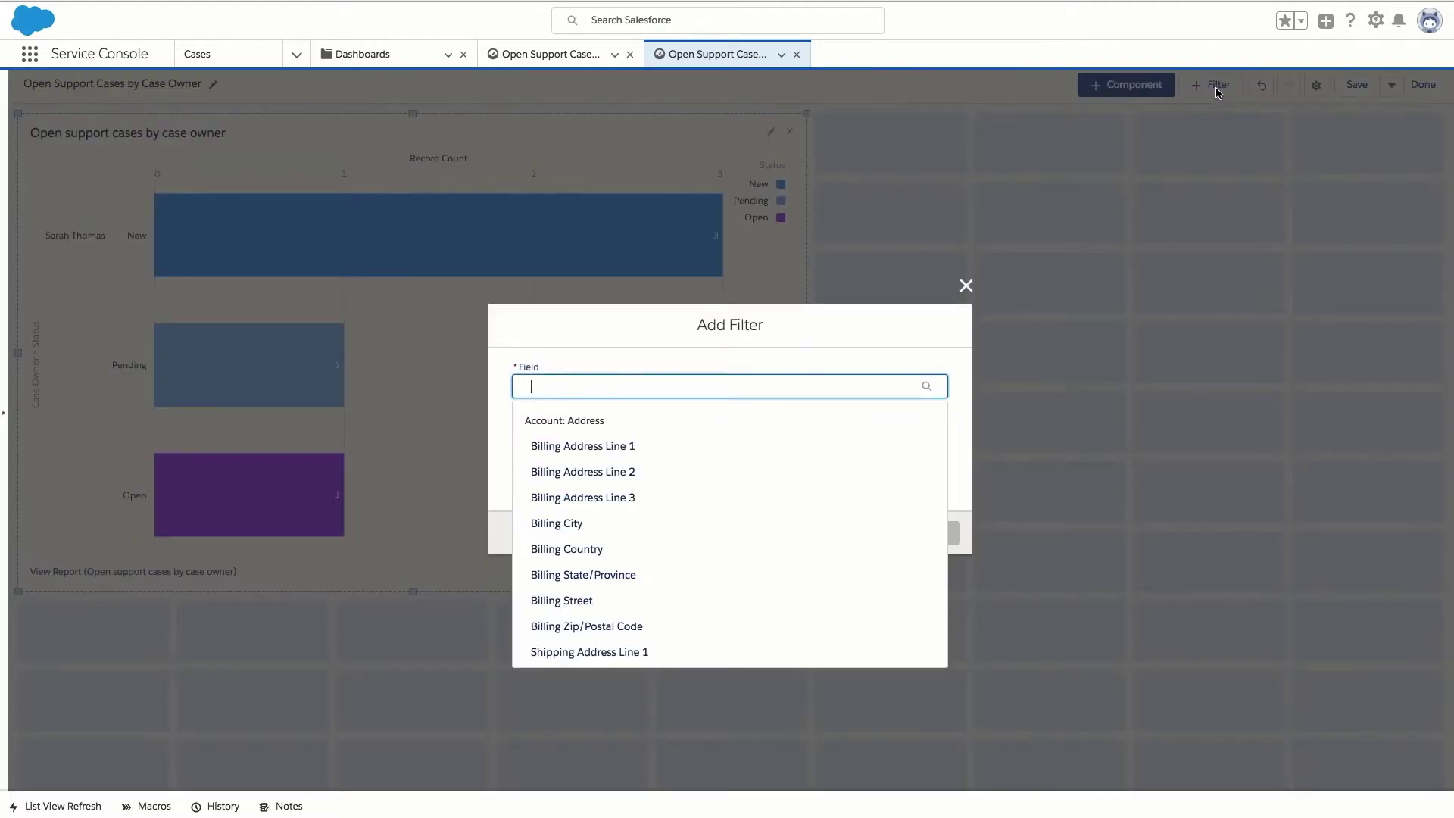
- Add a Case Category dashboard filter with one value: contains Spam
{"action": "type", "text": "case ca"}
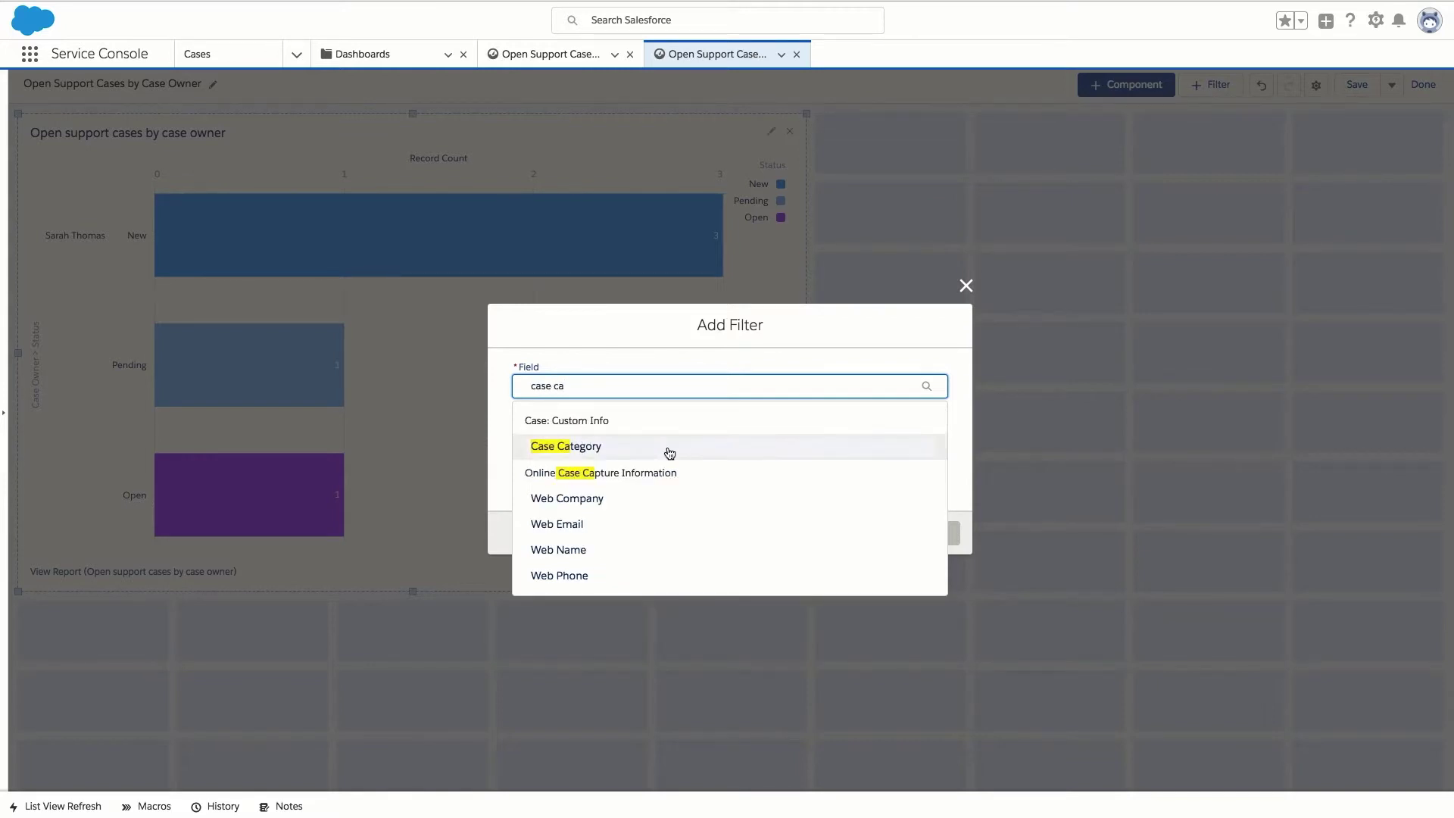
{"action": "left_click", "coordinate": [670, 452]}
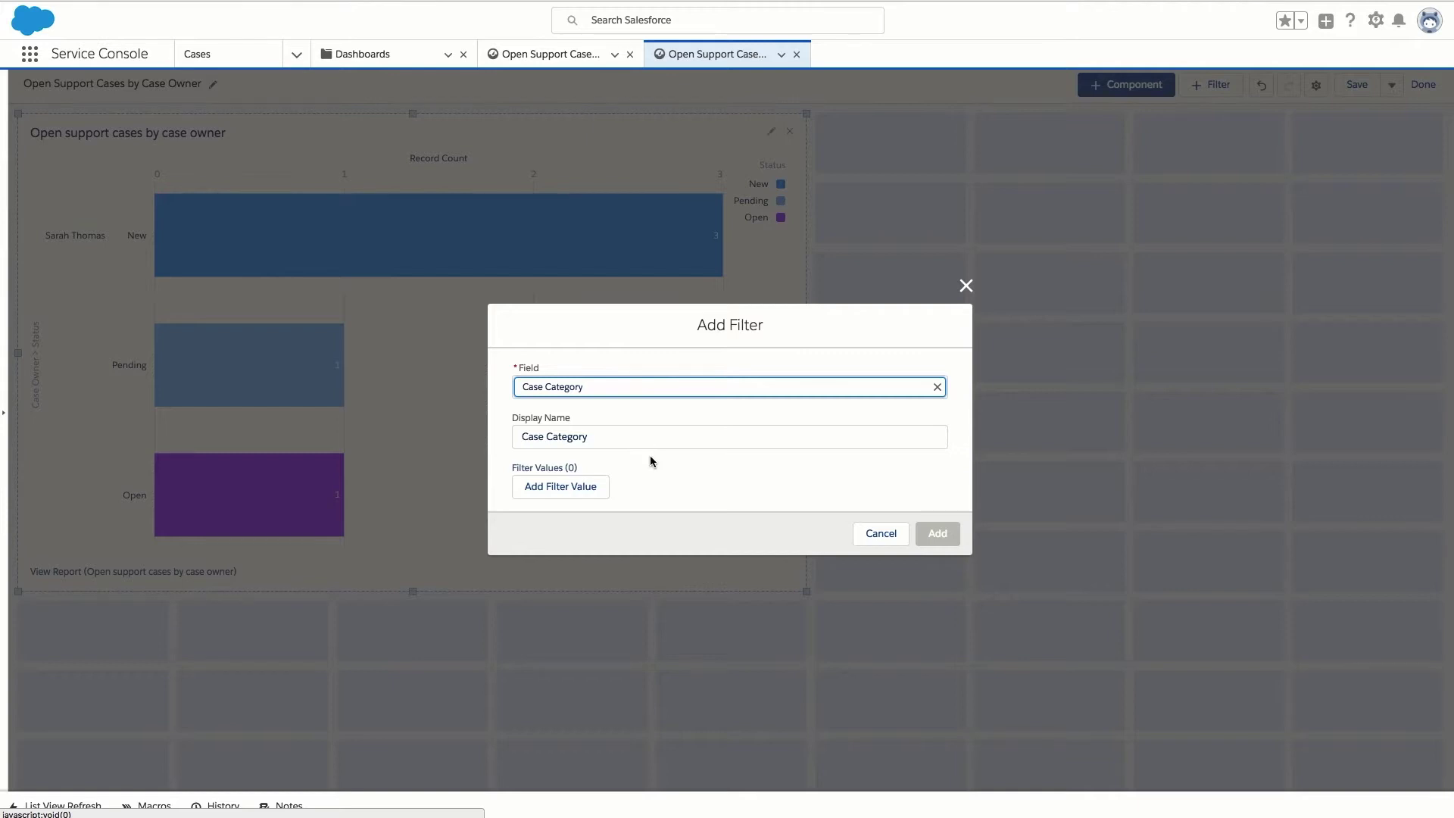
{"action": "left_click", "coordinate": [603, 494]}
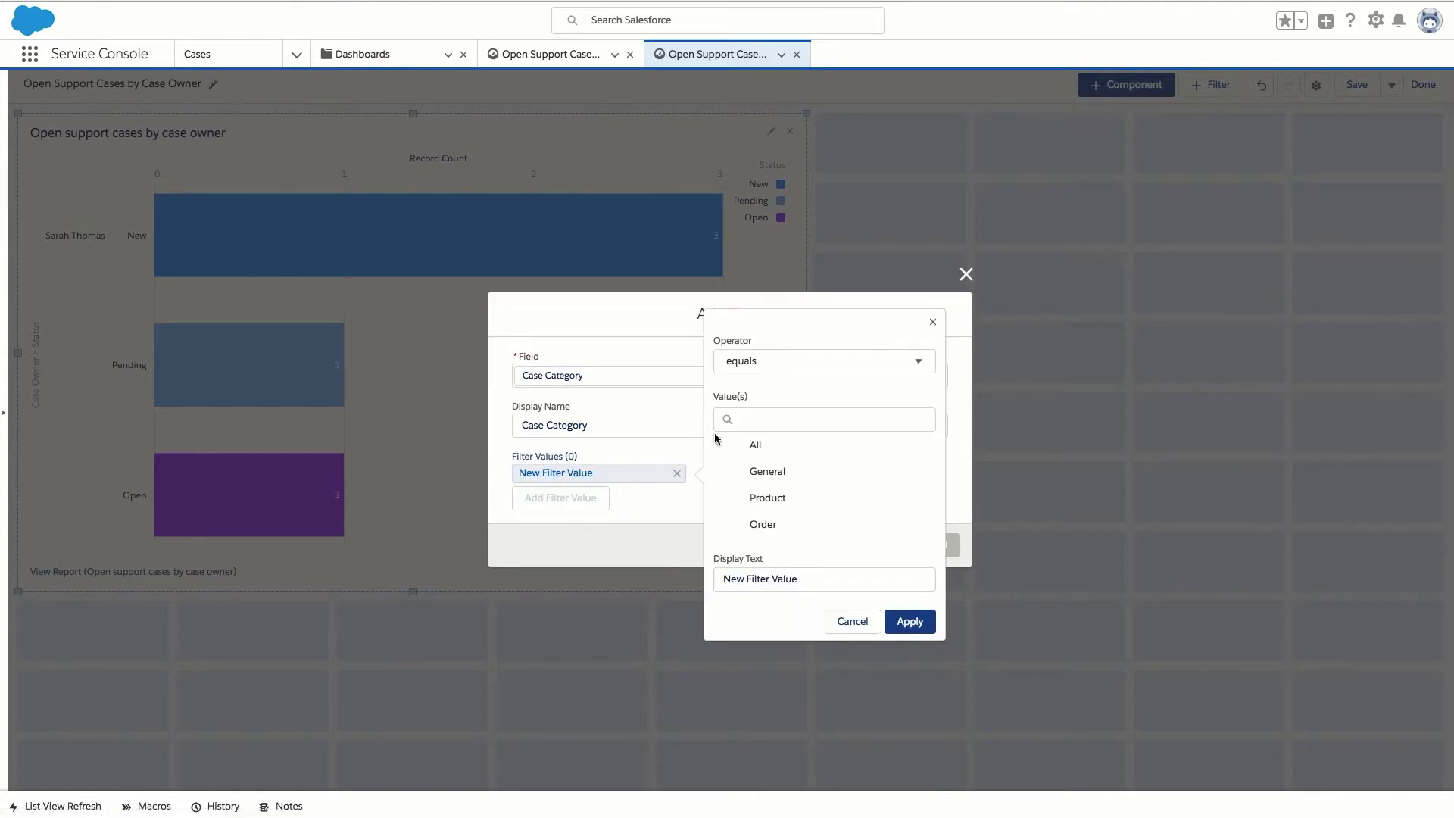
{"action": "left_click", "coordinate": [819, 365]}
{"action": "scroll", "coordinate": [813, 442], "scroll_direction": "down", "scroll_amount": 3}
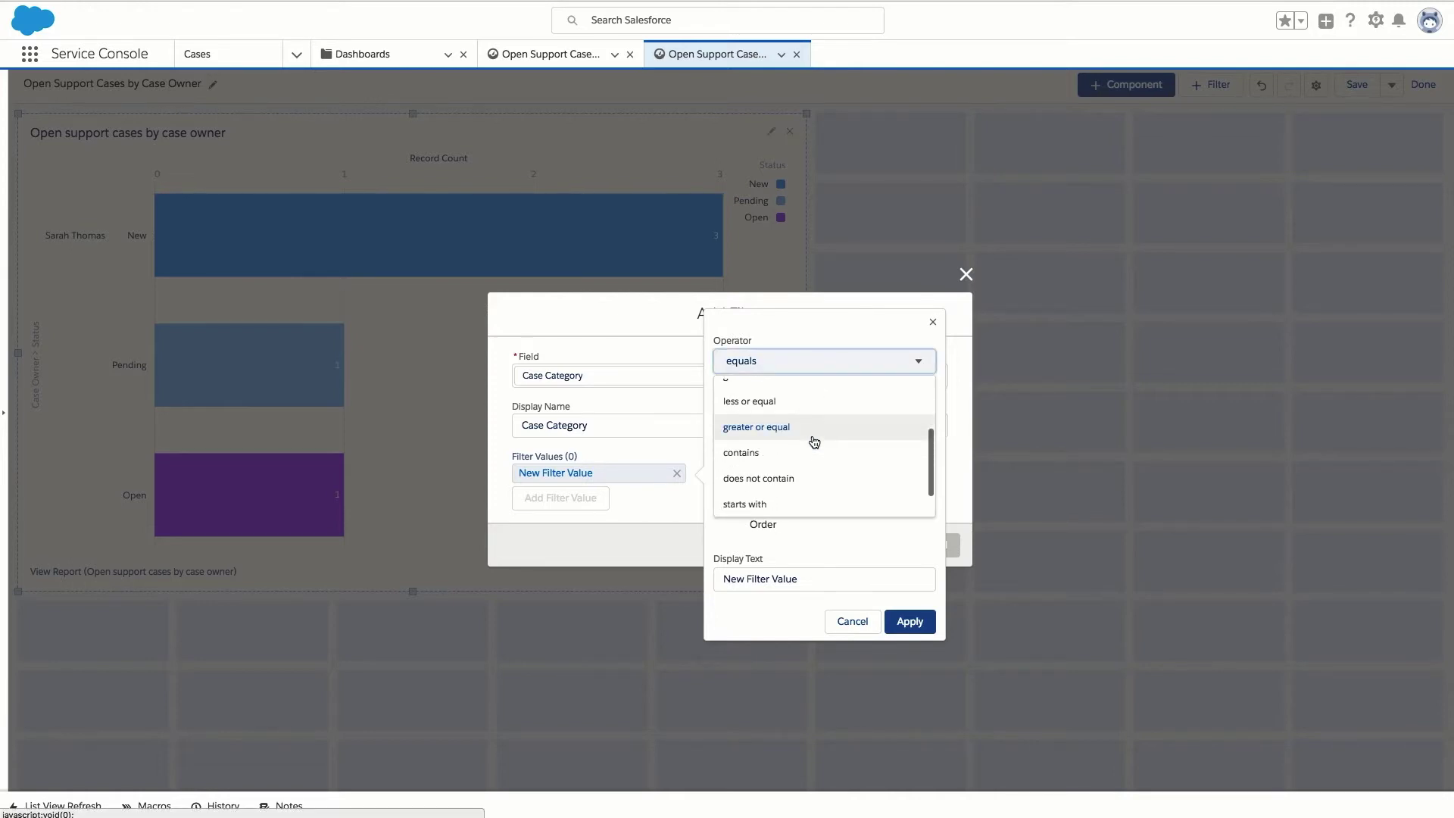
{"action": "left_click", "coordinate": [803, 451]}
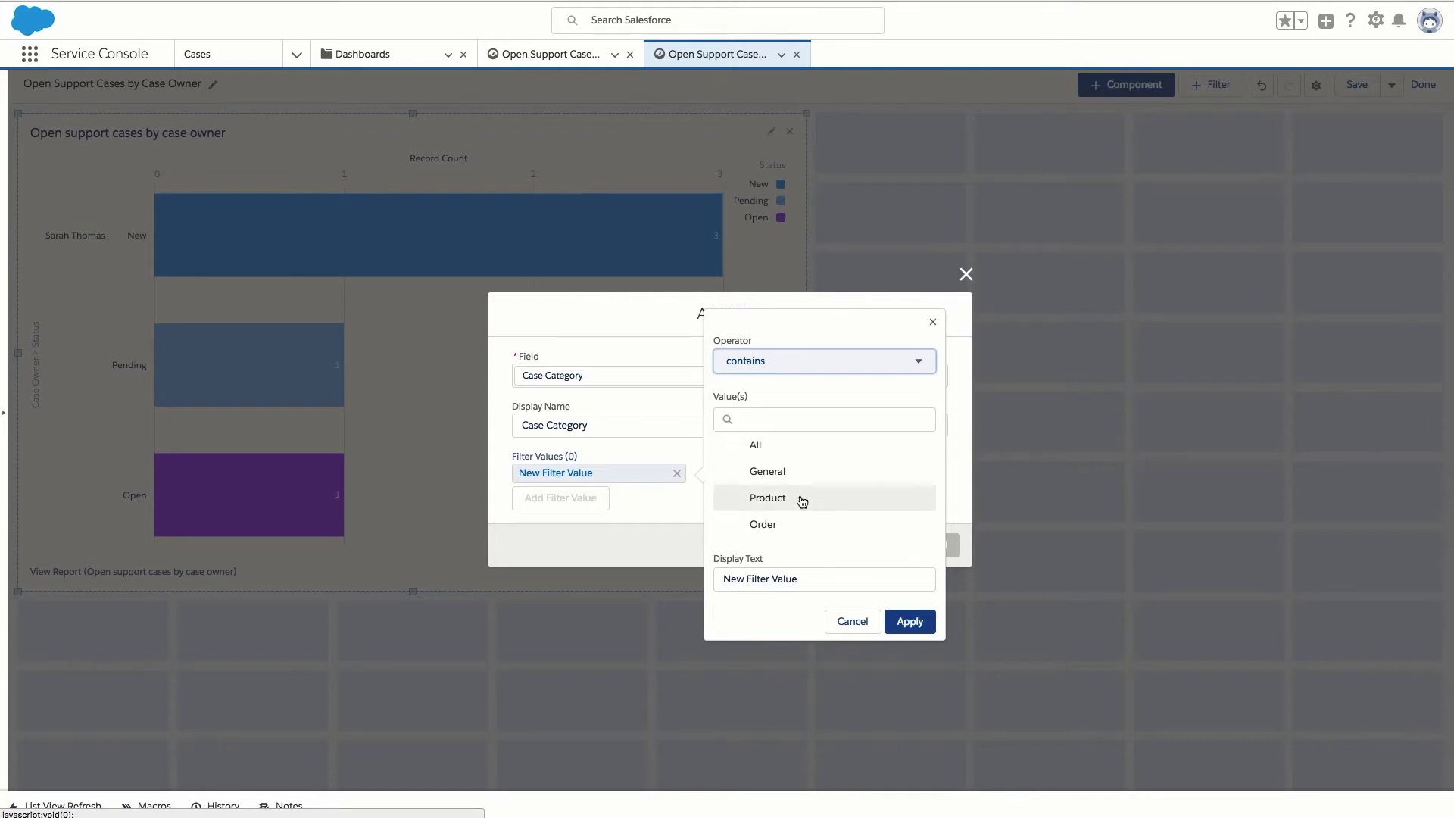
{"action": "scroll", "coordinate": [802, 501], "scroll_direction": "down", "scroll_amount": 1}
{"action": "left_click", "coordinate": [783, 532]}
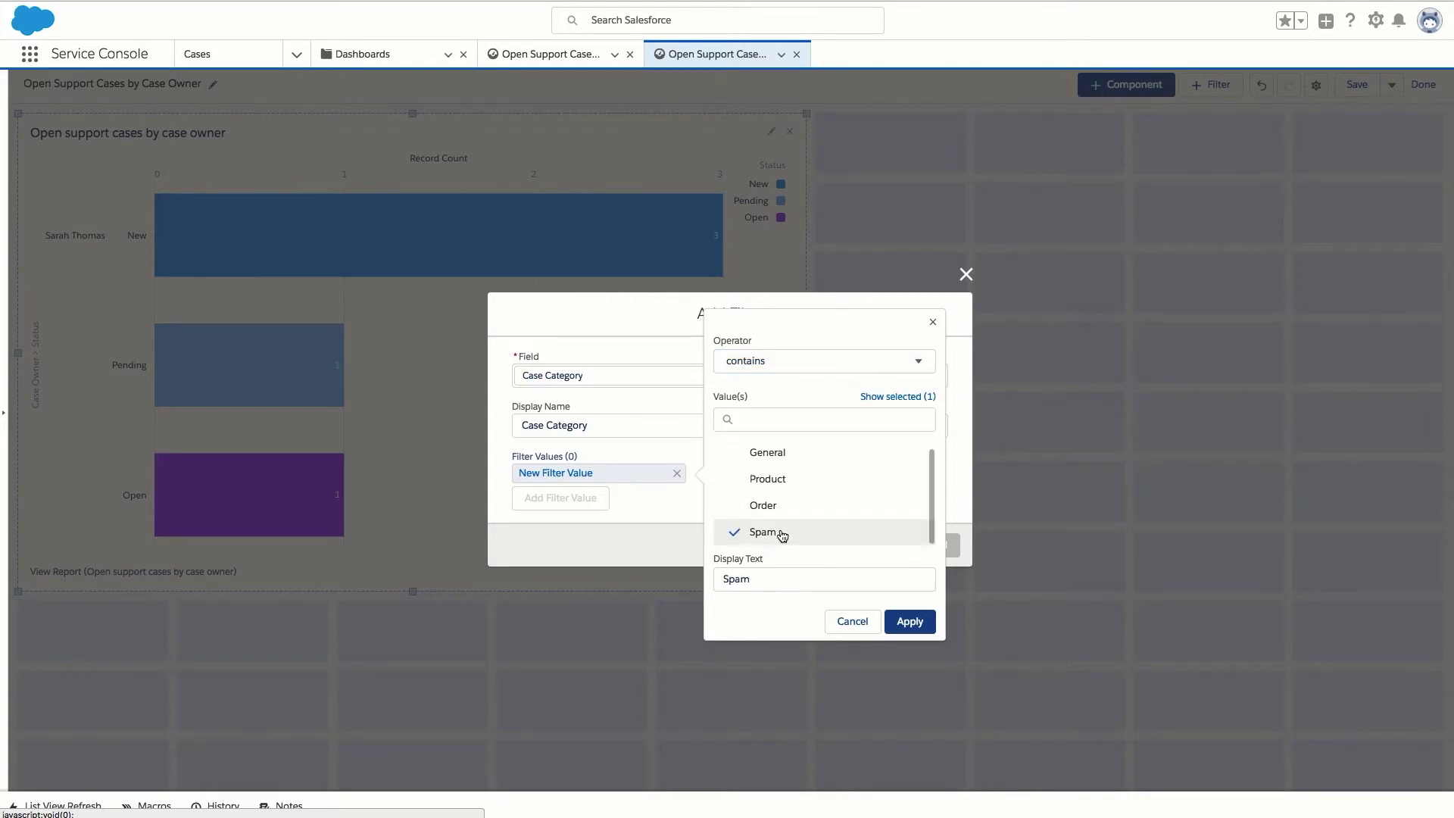
{"action": "left_click", "coordinate": [906, 621]}
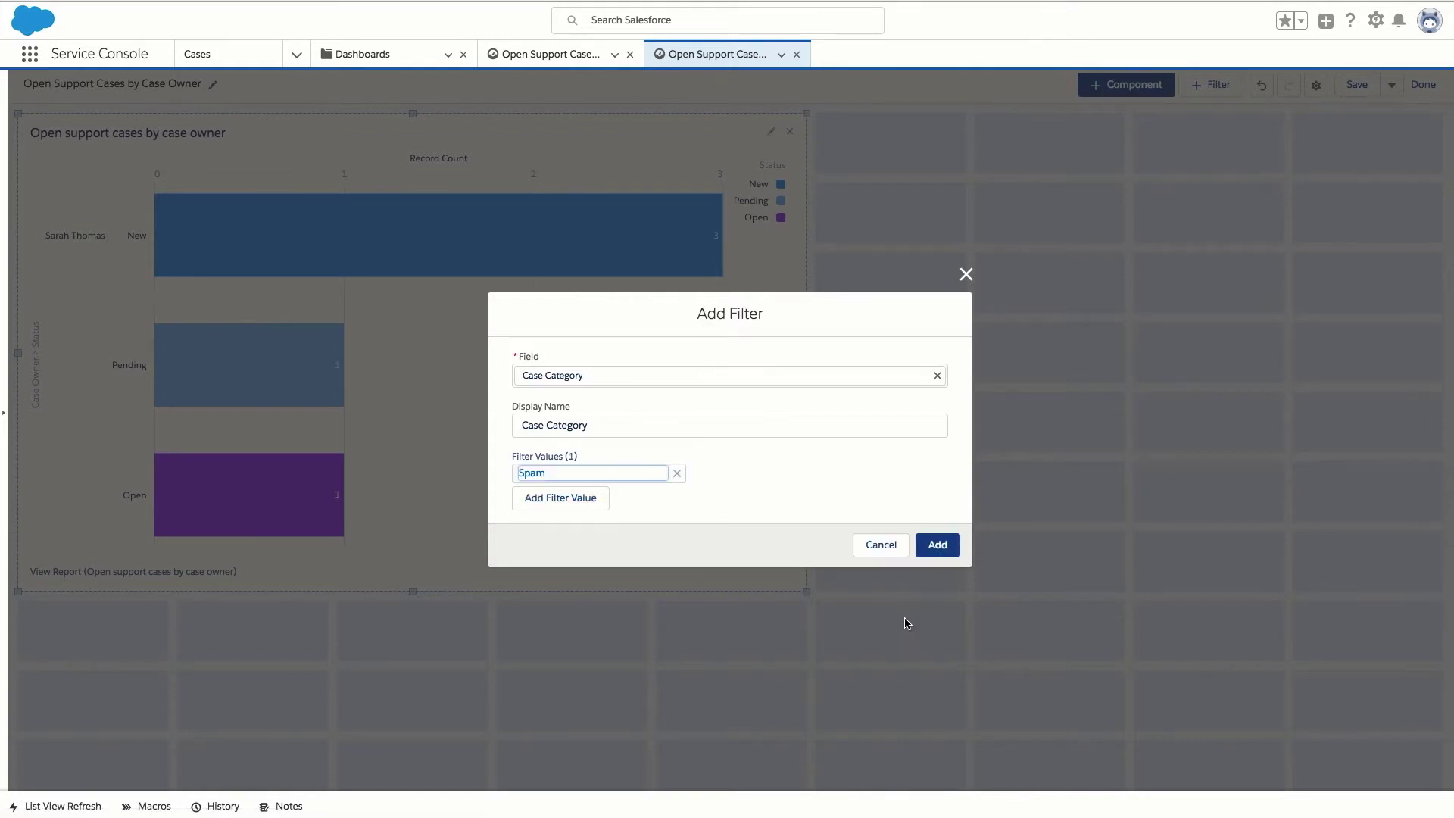
{"action": "left_click", "coordinate": [938, 546]}
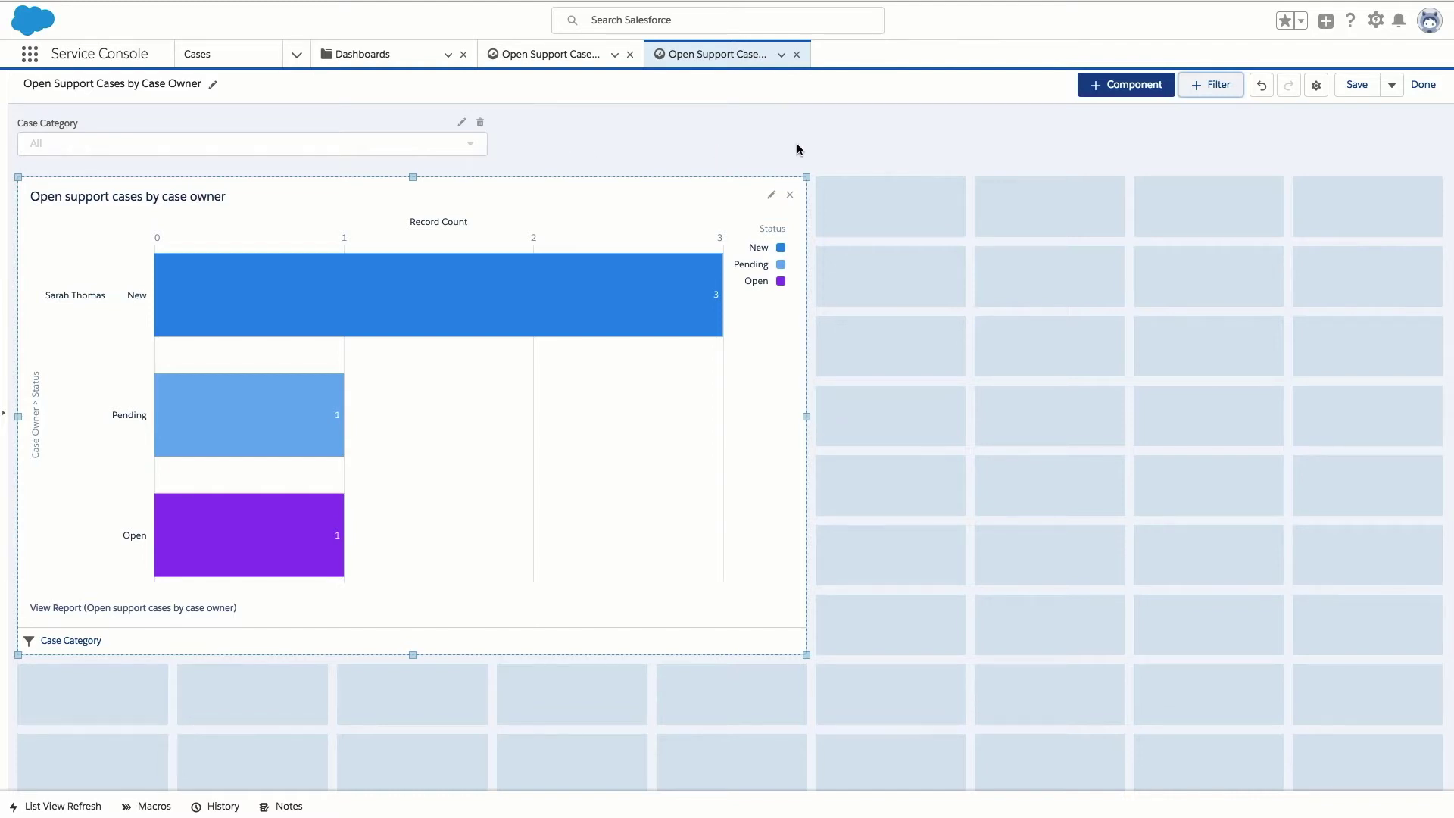
- Open the dashboard's Properties via the gear button in the toolbar
{"action": "left_click", "coordinate": [1317, 85]}
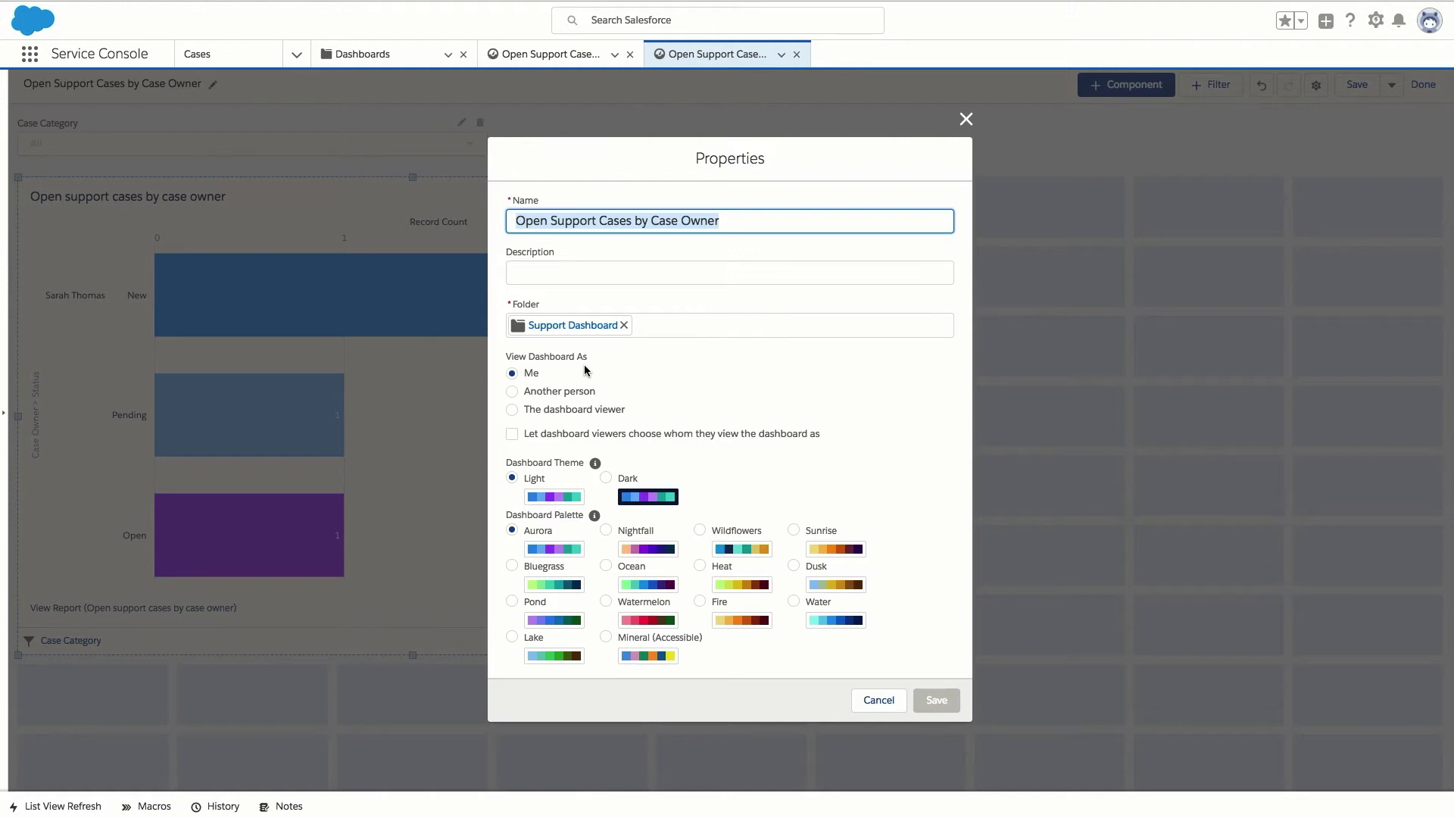
- Set View Dashboard As to the dashboard viewer and save the properties
{"action": "left_click", "coordinate": [512, 409]}
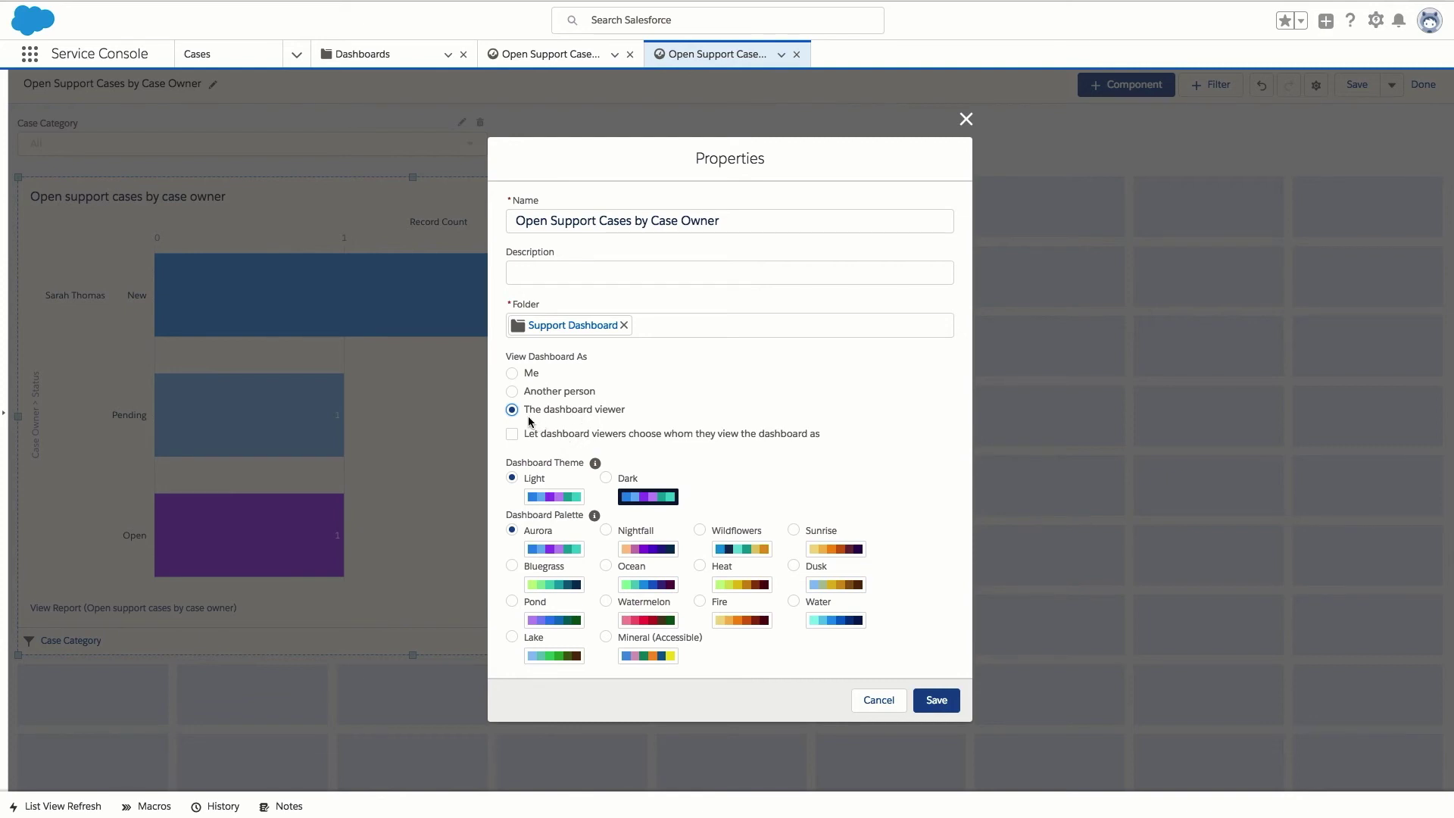
{"action": "left_click", "coordinate": [936, 700]}
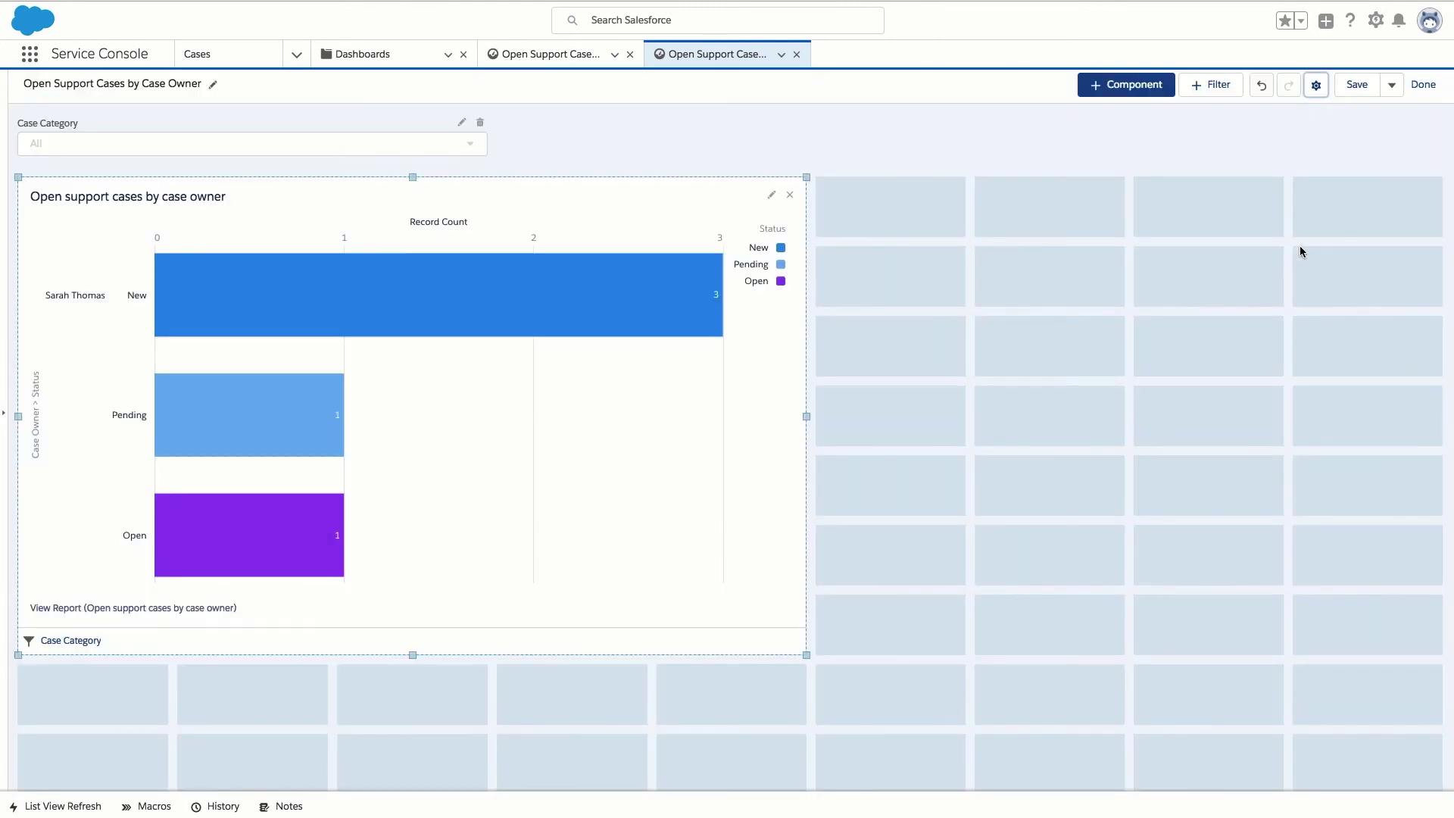
- Save the dashboard and leave edit mode to view it
{"action": "left_click", "coordinate": [1356, 90]}
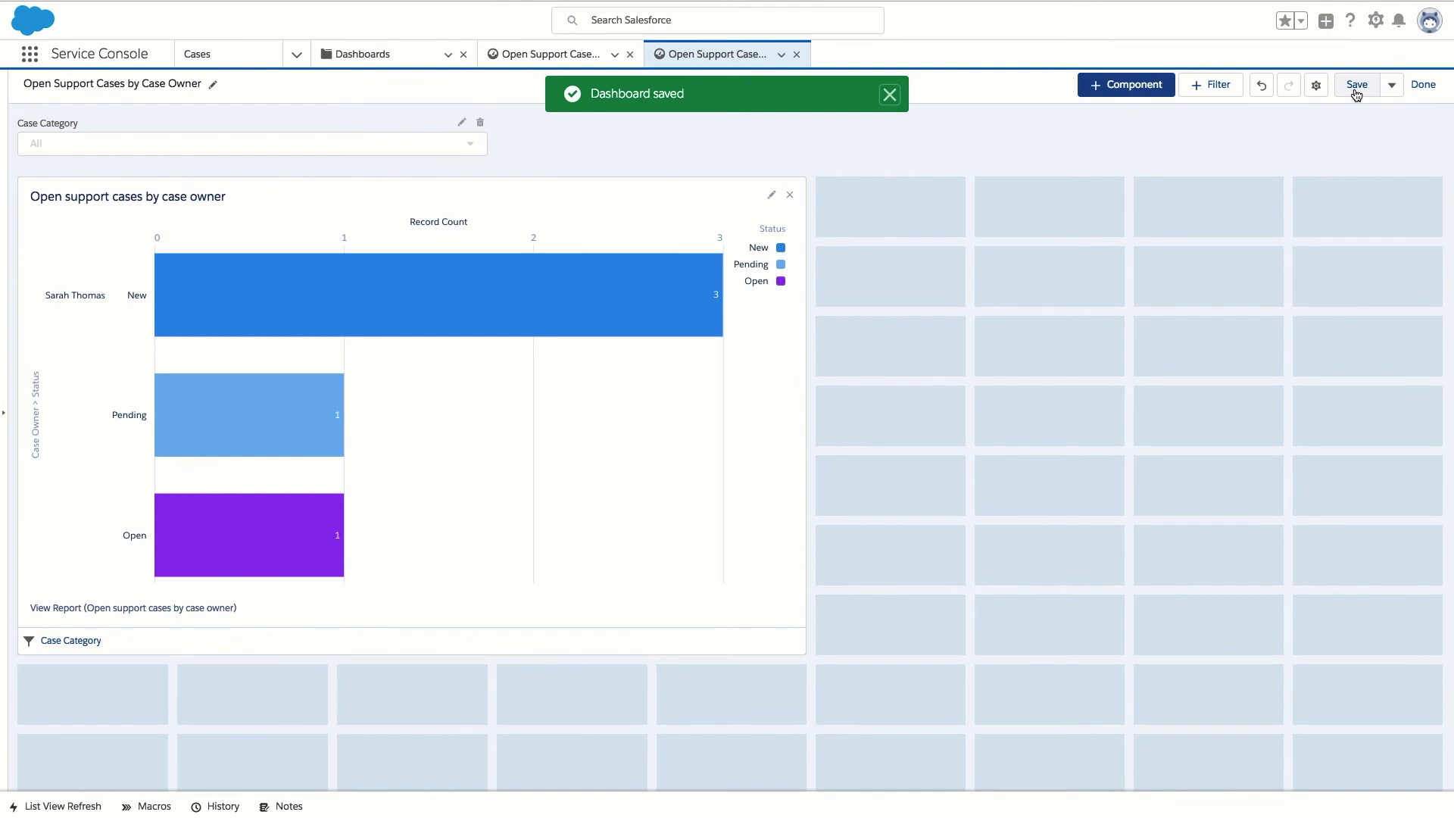
{"action": "left_click", "coordinate": [1421, 86]}
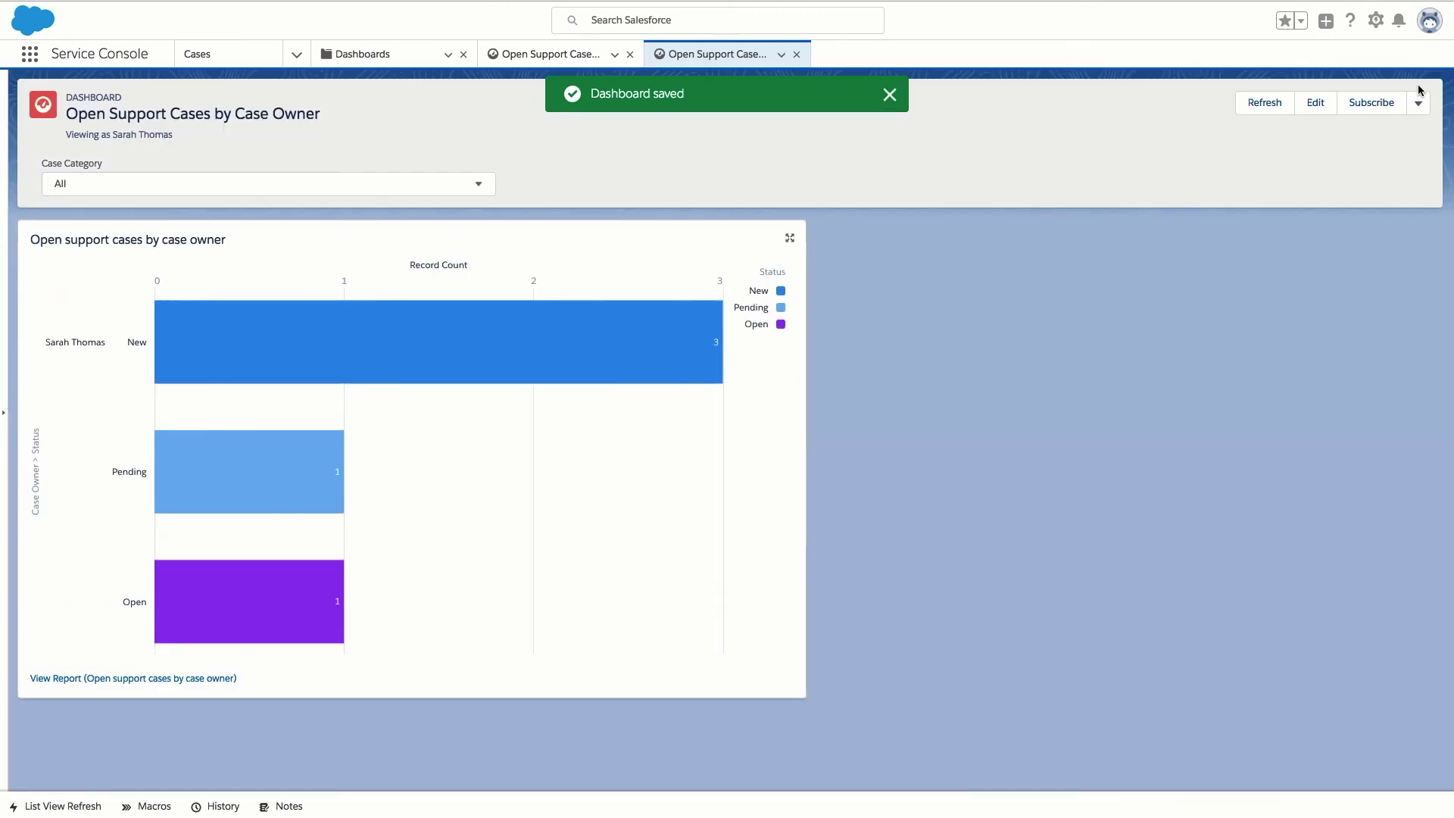